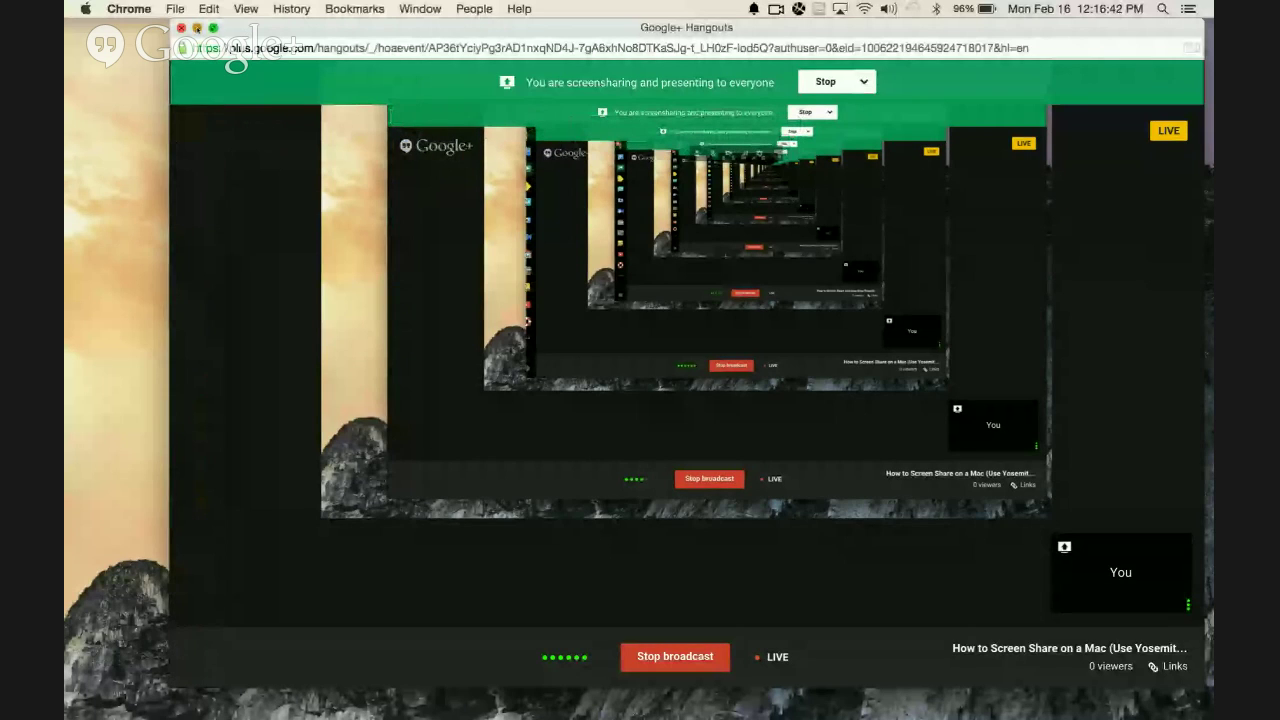
# Minimize the Hangouts window, close the Screen Sharing.app Finder window, and open Finder's Go menu
pyautogui.click(197, 27)
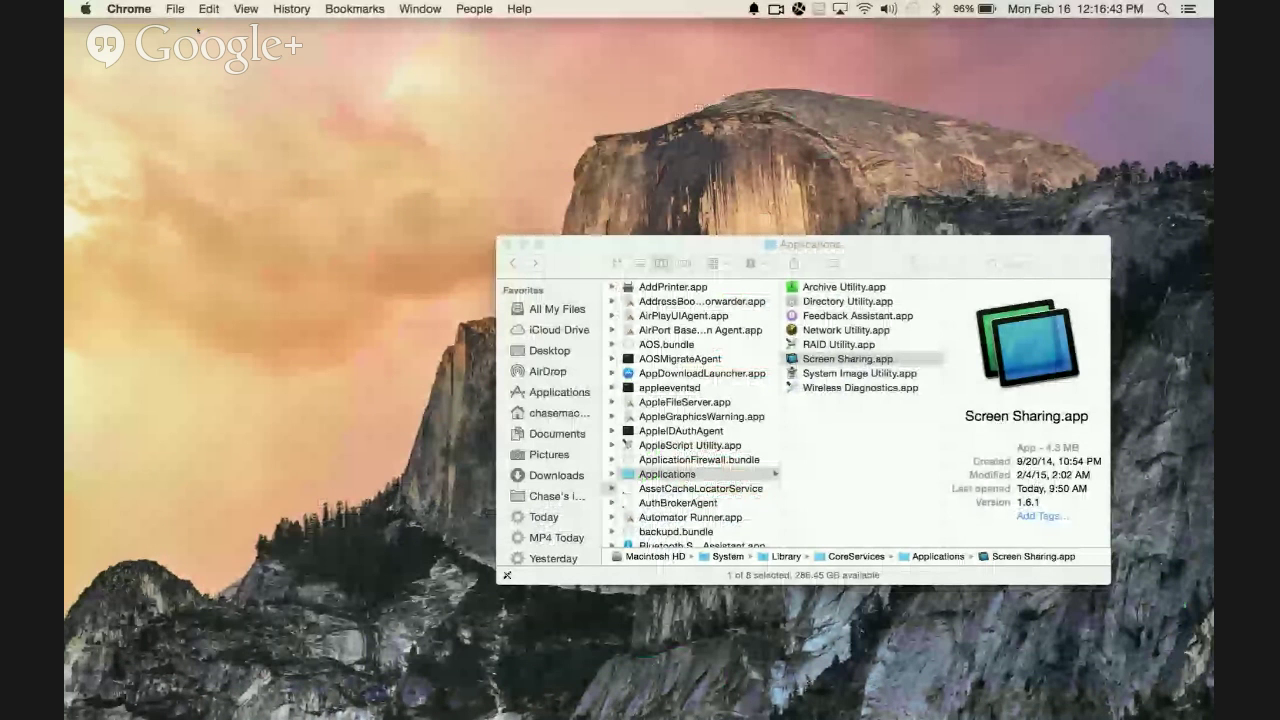
pyautogui.click(508, 244)
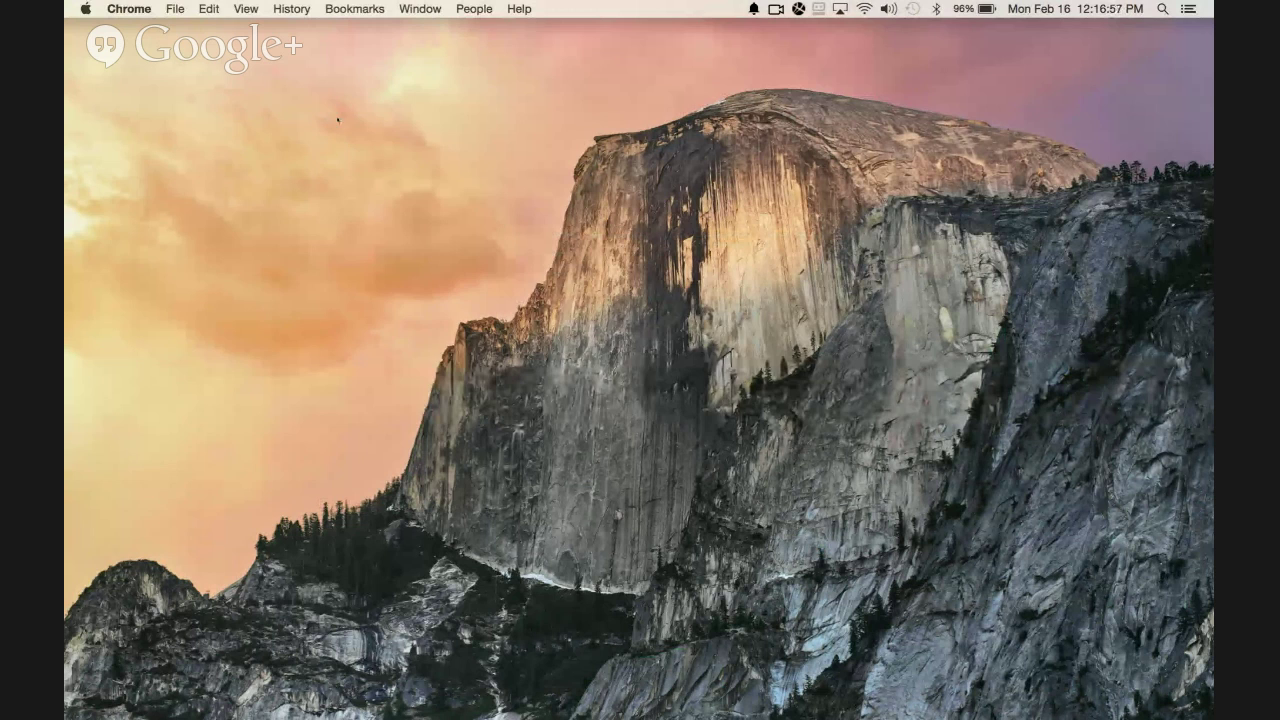
pyautogui.press('super+Tab')
pyautogui.press('super+Tab')
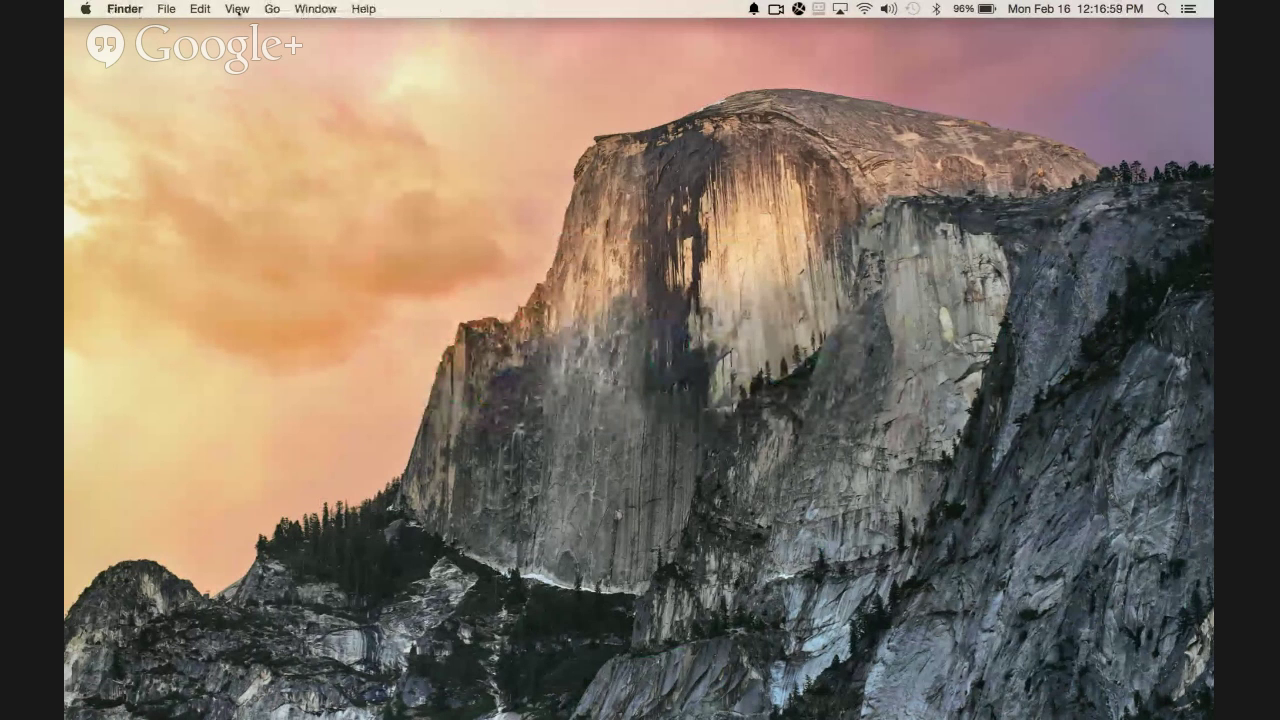
pyautogui.click(271, 9)
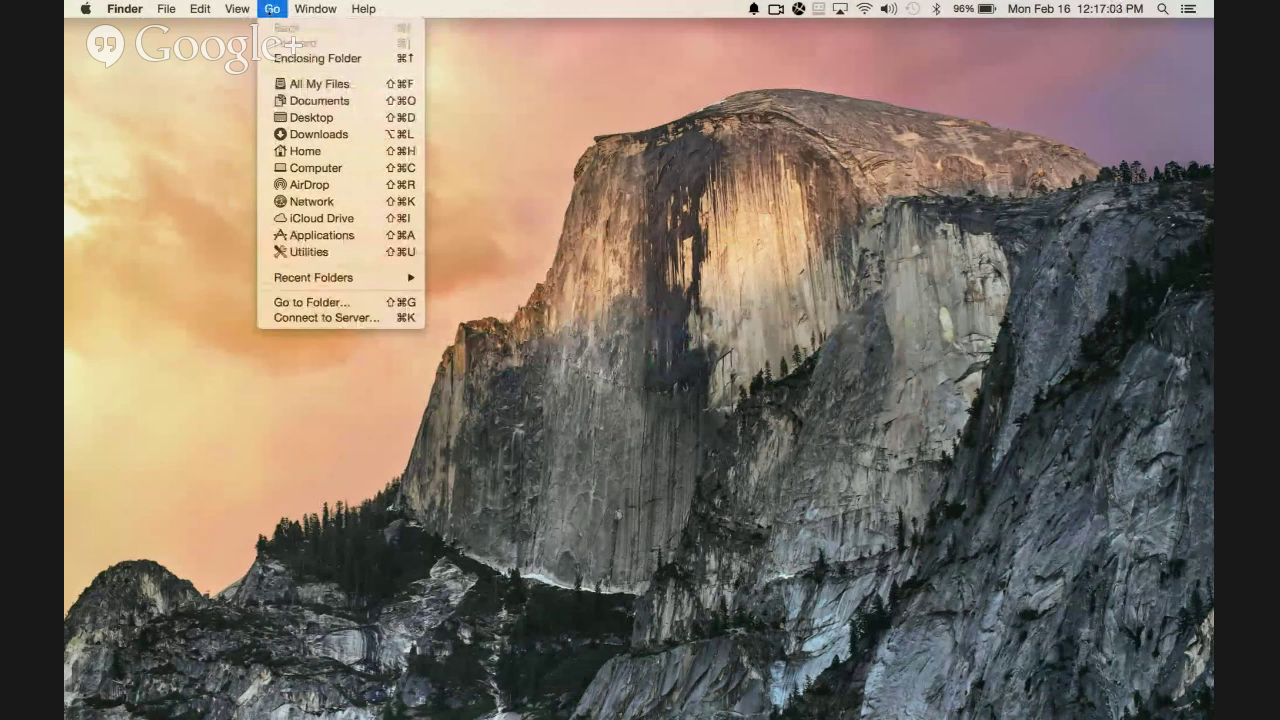
pyautogui.moveTo(86, 9)
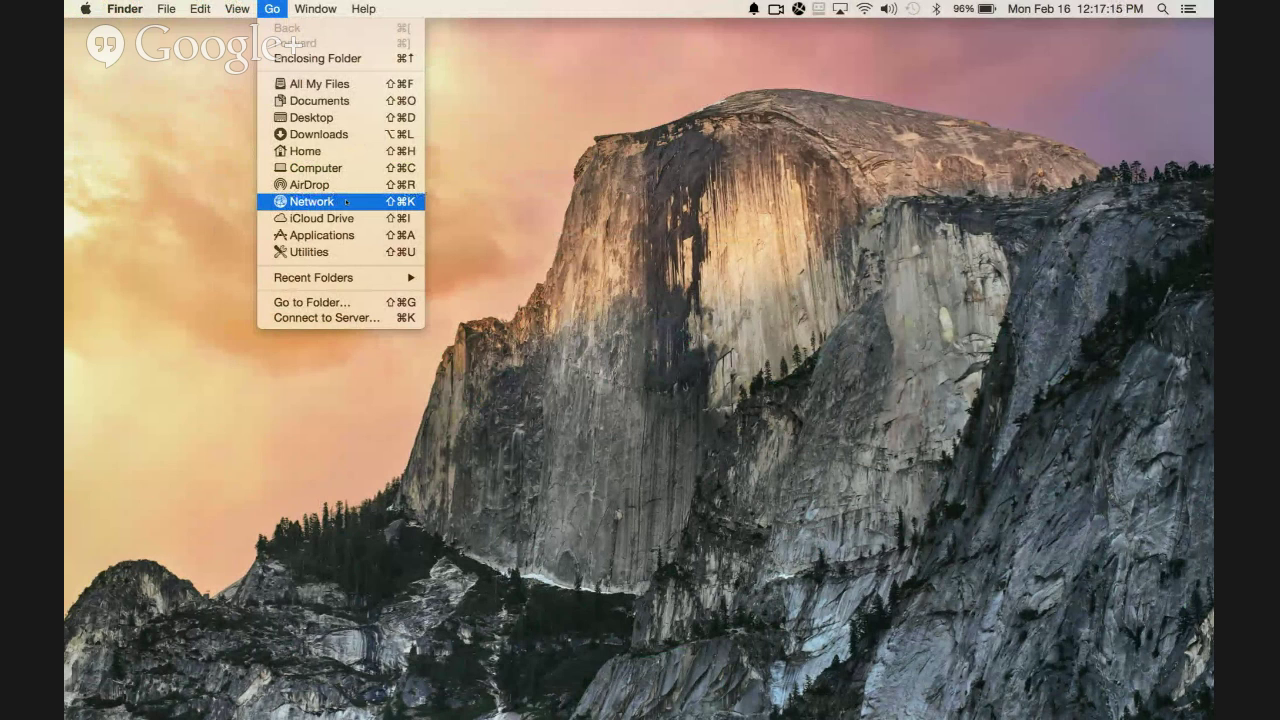
# Open Go > Network and connect to the remote iMac to list its four shared items
pyautogui.click(344, 202)
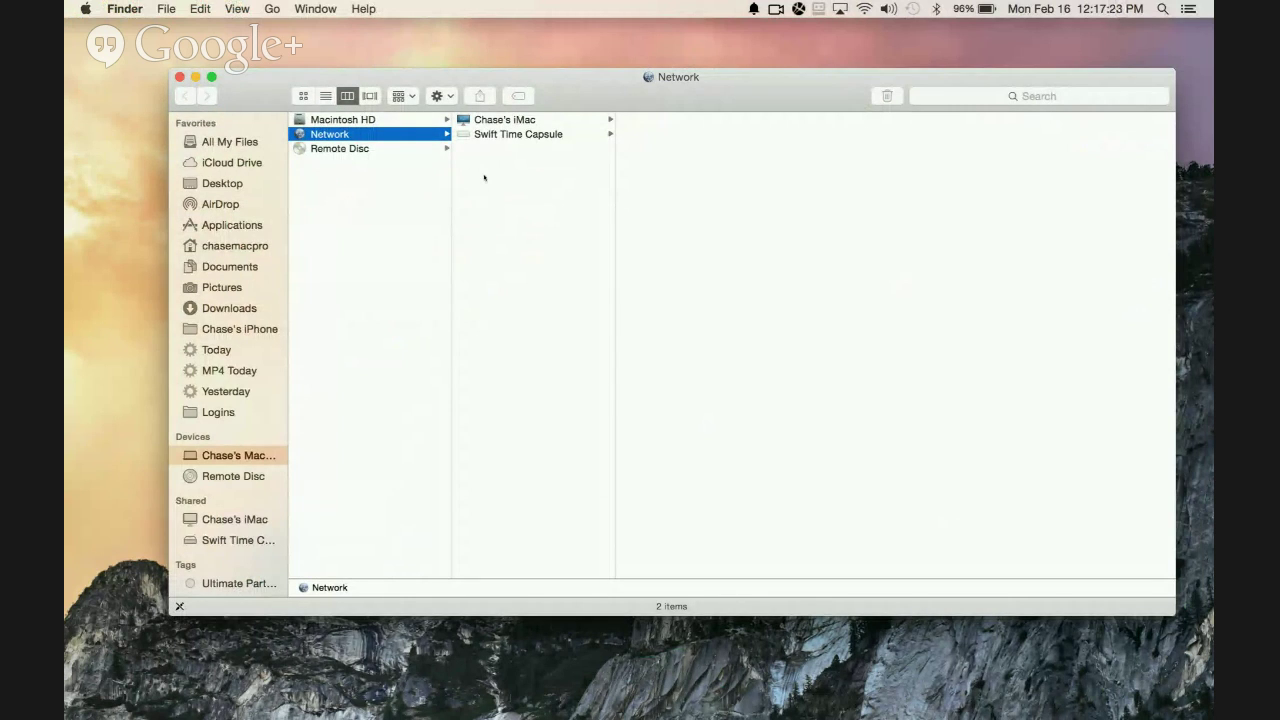
pyautogui.click(525, 120)
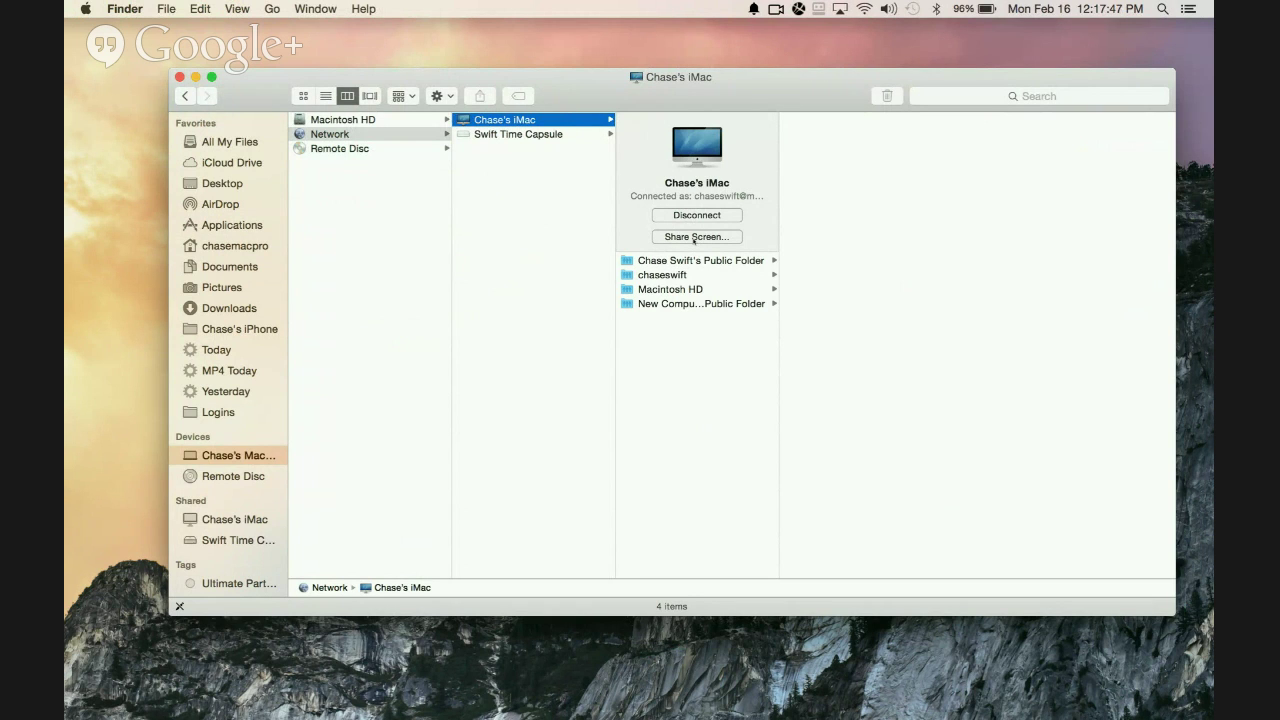
# Share the iMac's screen, bring its window forward via Mission Control, and rearrange it with Finder
pyautogui.click(694, 237)
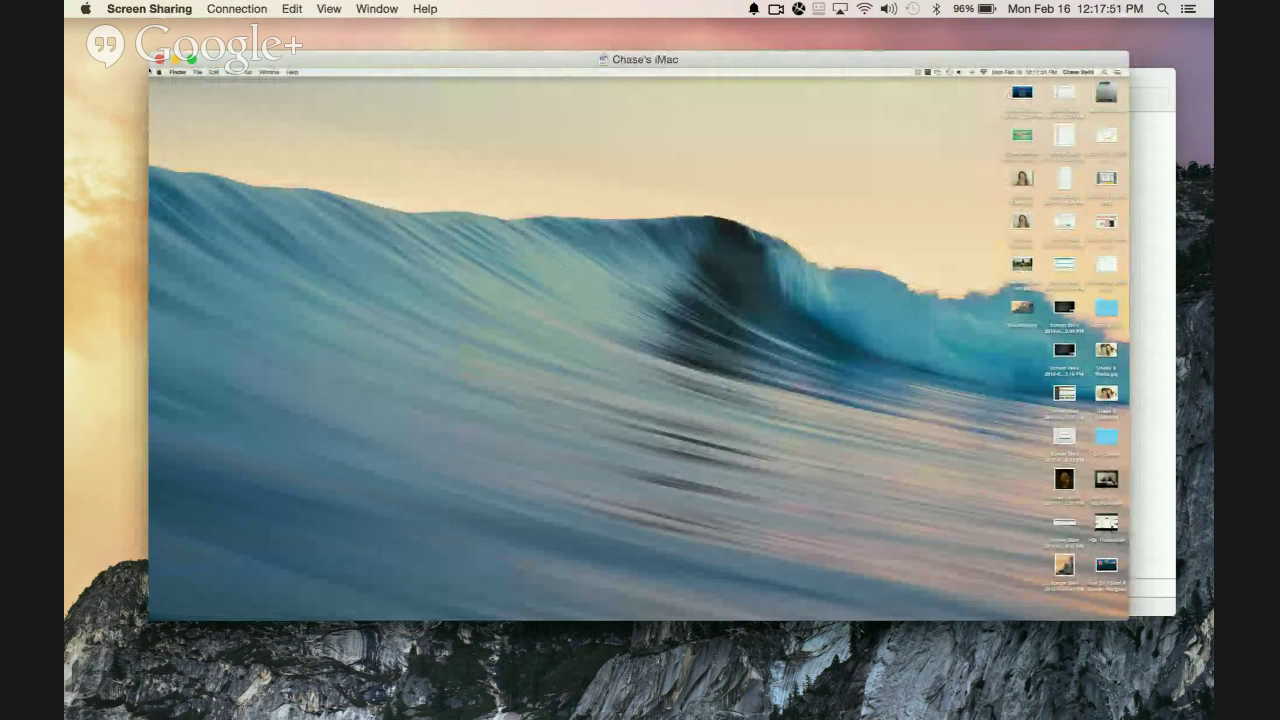
pyautogui.hotkey('ctrl', 'Up')
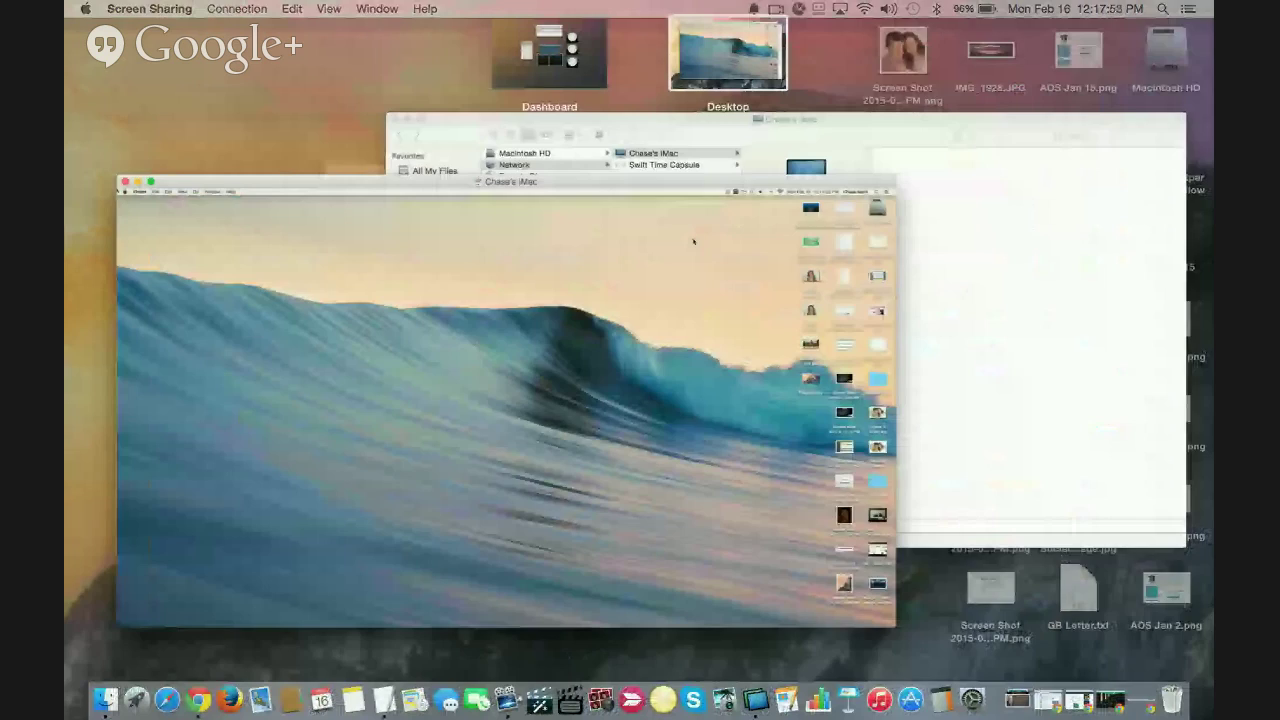
pyautogui.click(384, 411)
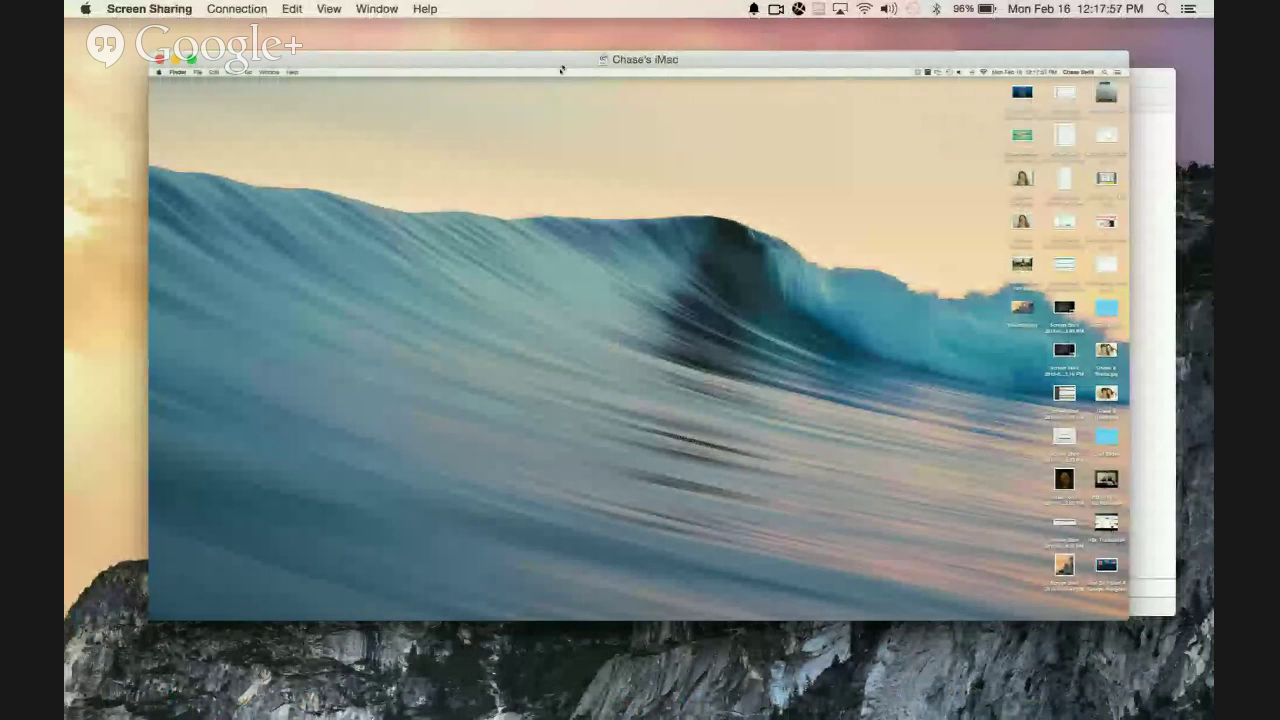
pyautogui.moveTo(557, 63); pyautogui.dragTo(578, 139)
pyautogui.moveTo(259, 80); pyautogui.dragTo(227, 74)
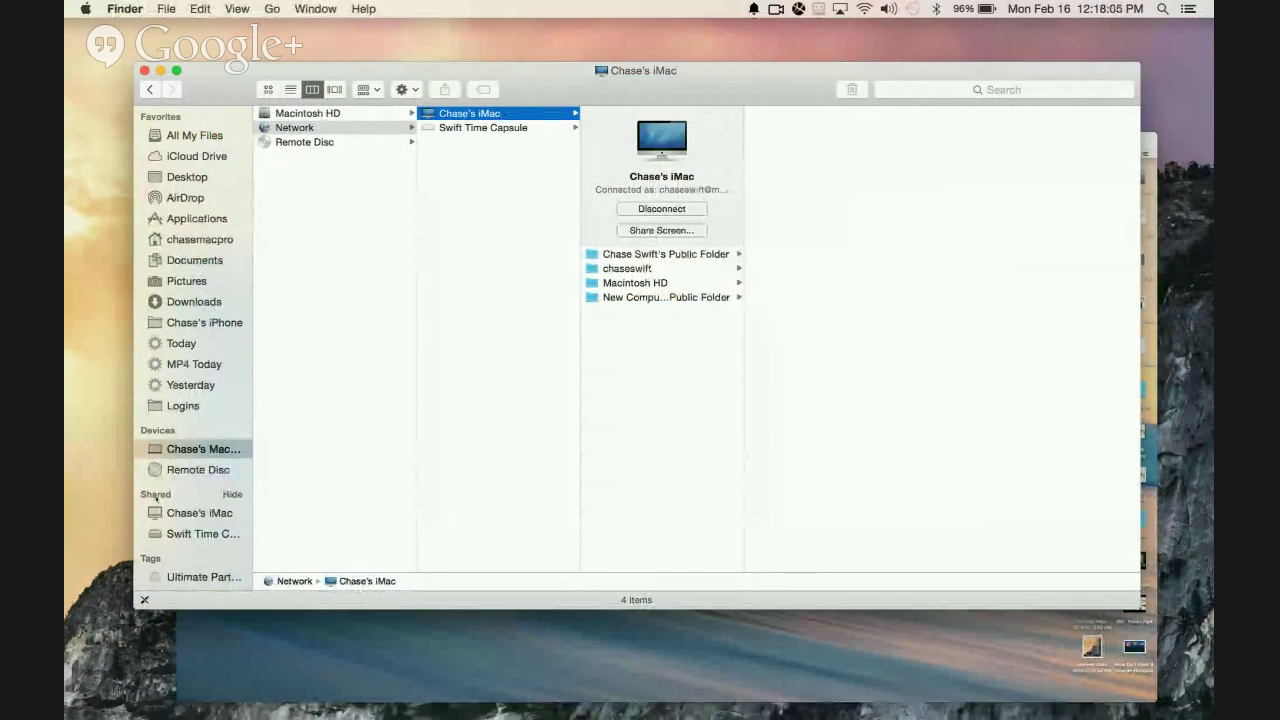
# Select the iMac under Shared in the sidebar, then close that Finder window
pyautogui.click(199, 512)
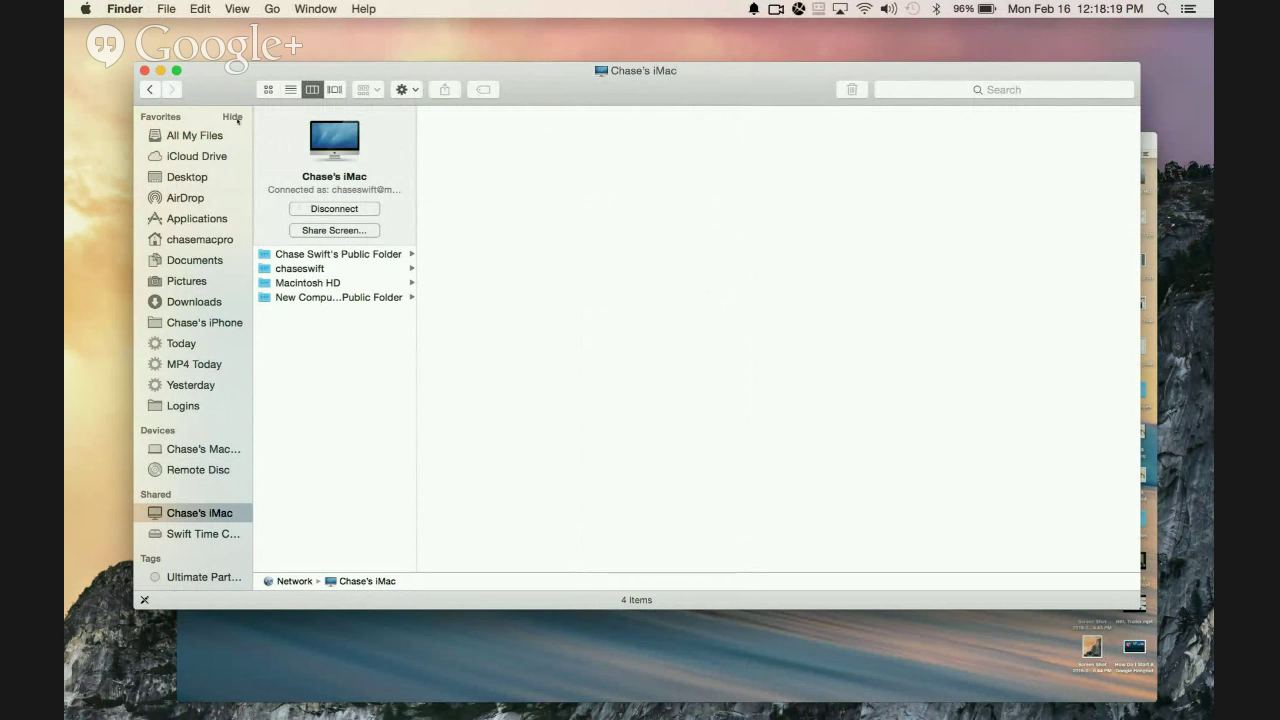
pyautogui.click(144, 70)
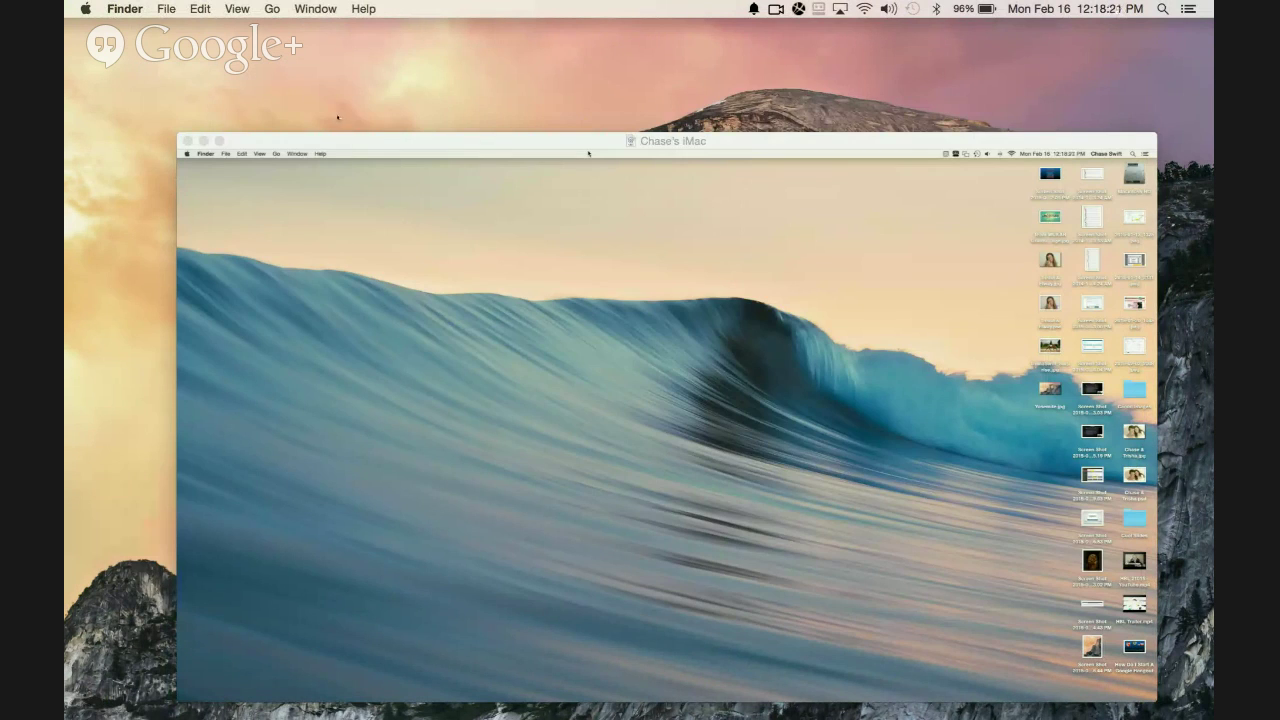
# Move the remote iMac window to the upper left and resize it to nearly fill the screen
pyautogui.moveTo(392, 131); pyautogui.dragTo(476, 272)
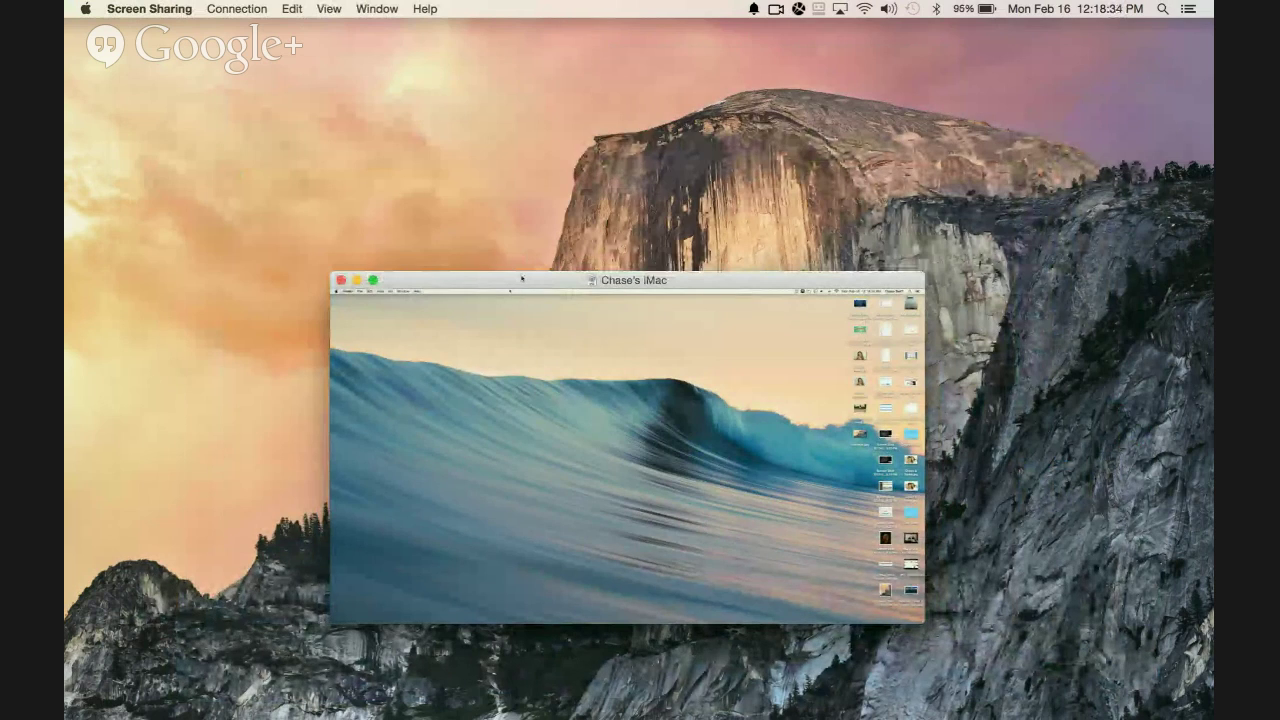
pyautogui.moveTo(522, 279); pyautogui.dragTo(271, 38)
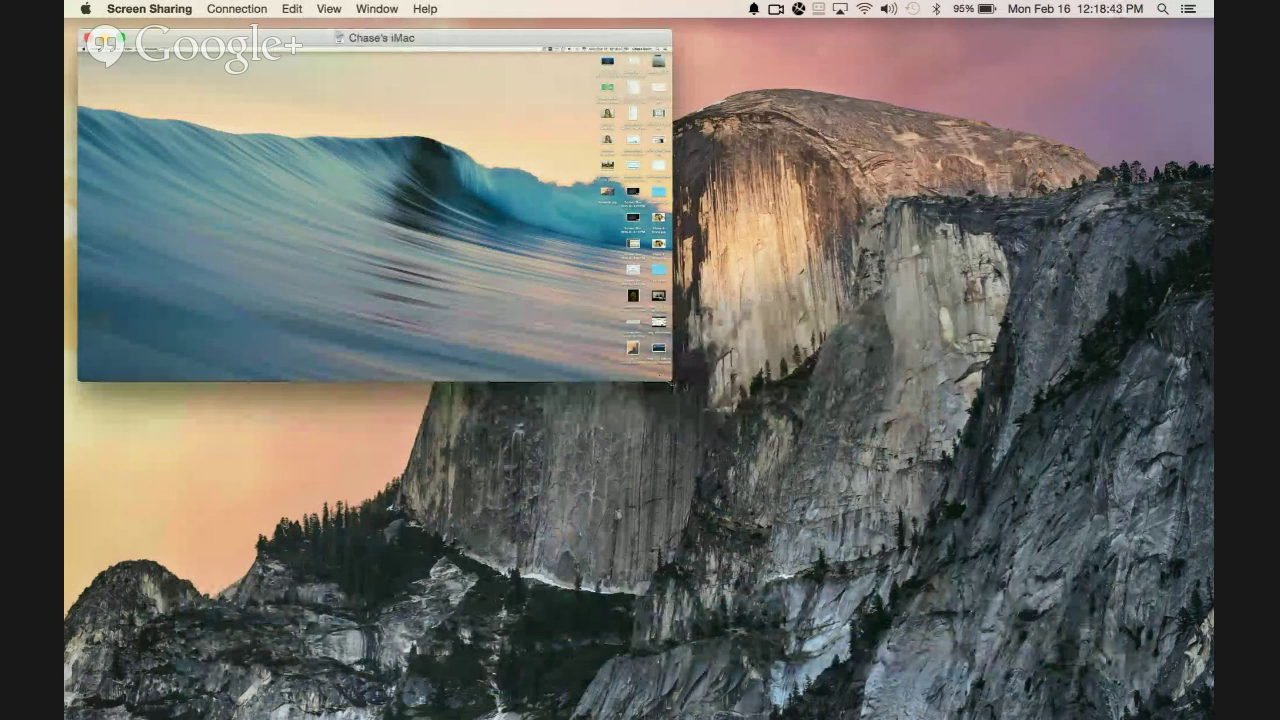
pyautogui.moveTo(672, 388); pyautogui.dragTo(1199, 677)
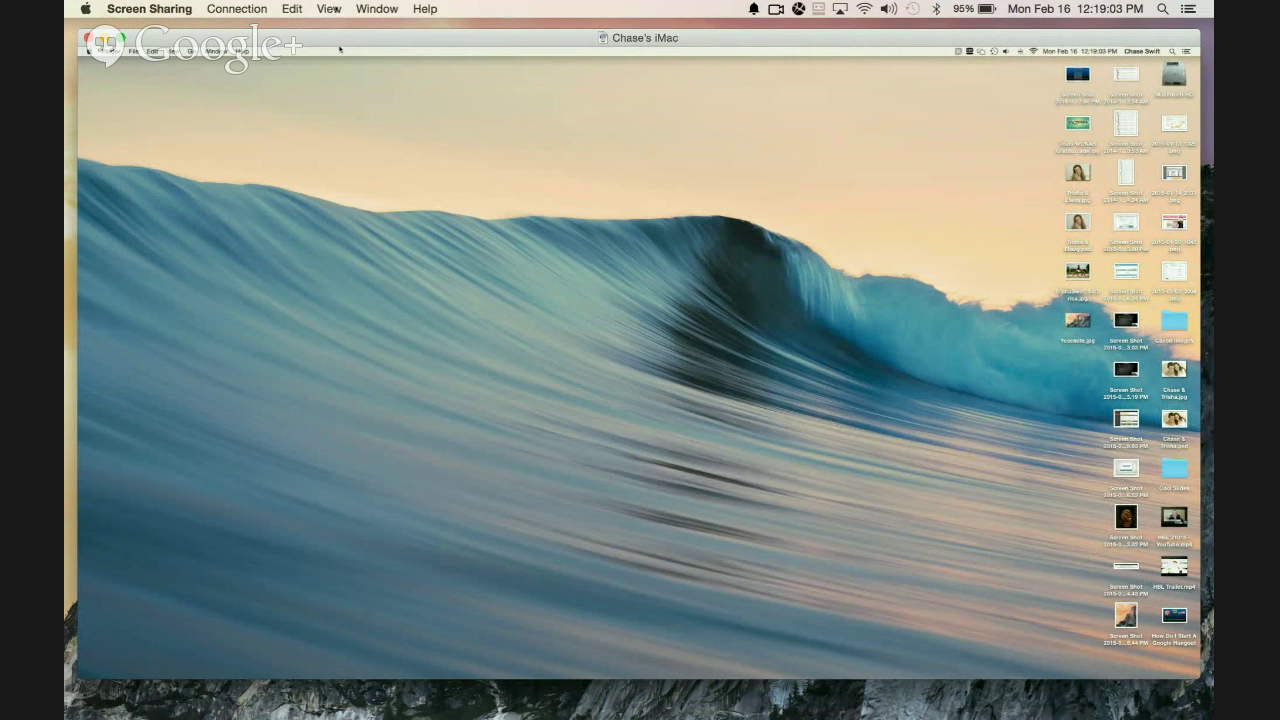
# Switch the session to Observe Mode and position the smaller window at the upper left
pyautogui.click(331, 9)
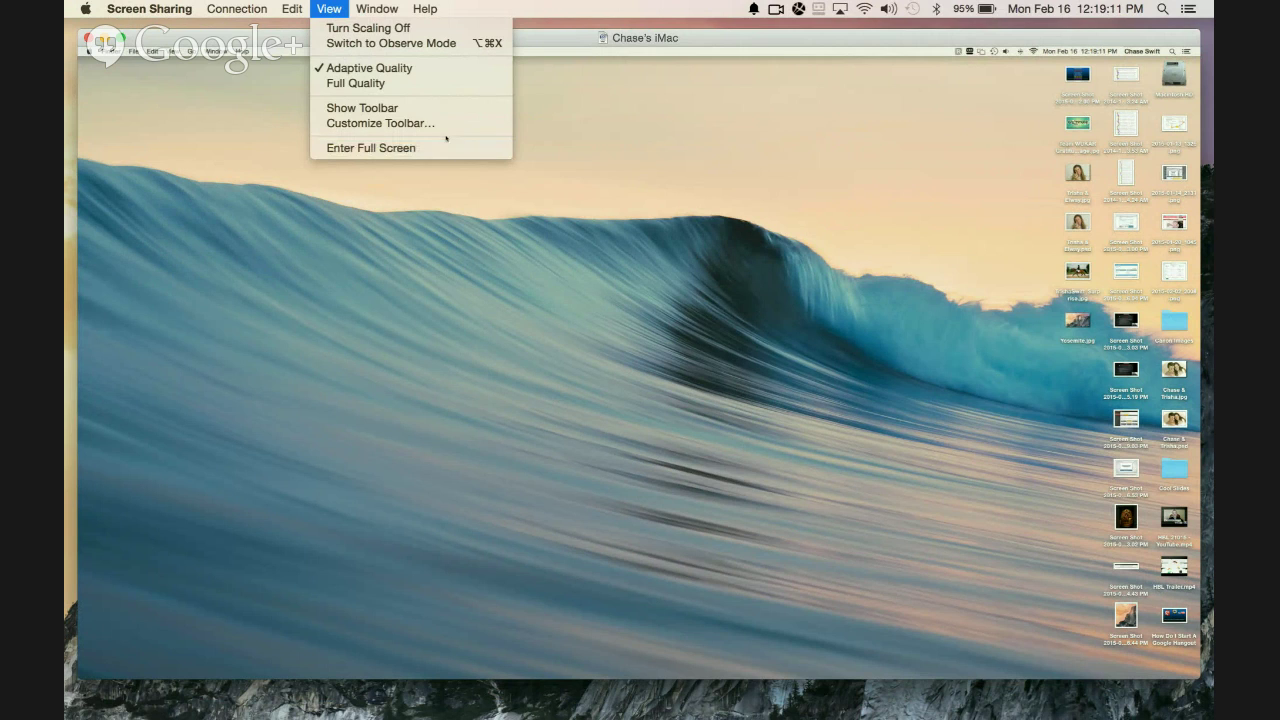
pyautogui.click(413, 44)
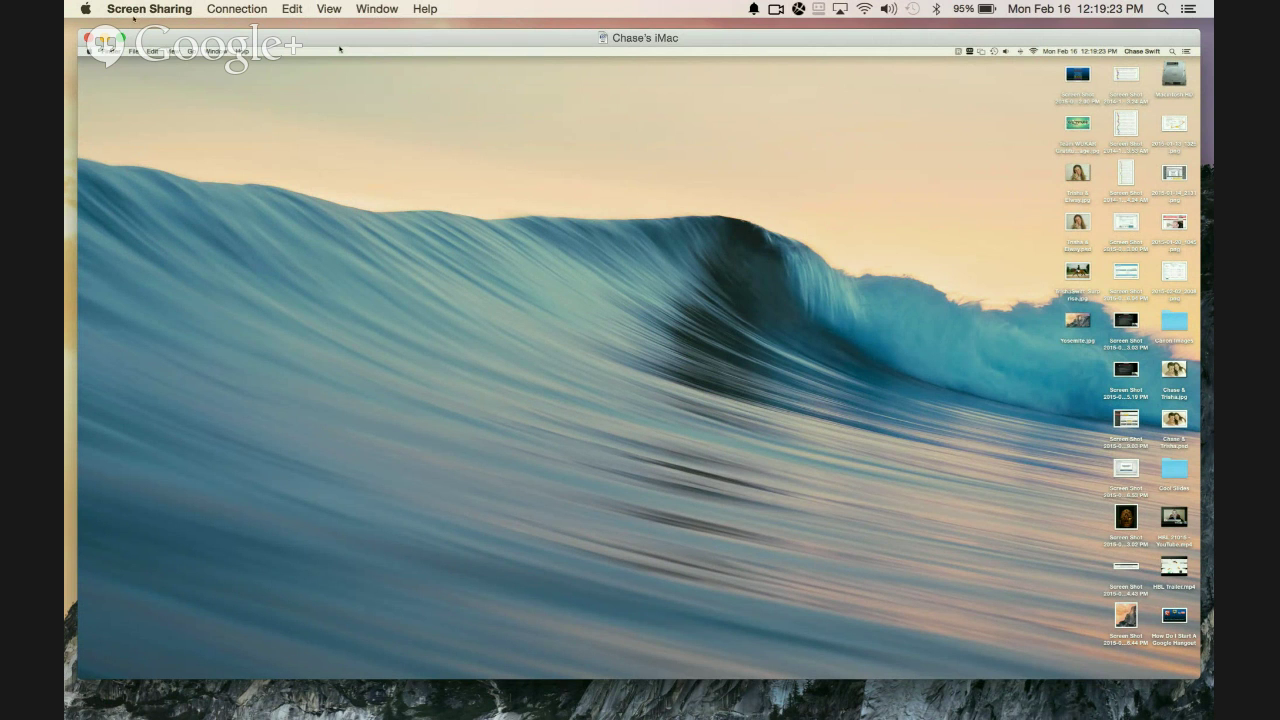
pyautogui.moveTo(145, 31); pyautogui.dragTo(468, 318)
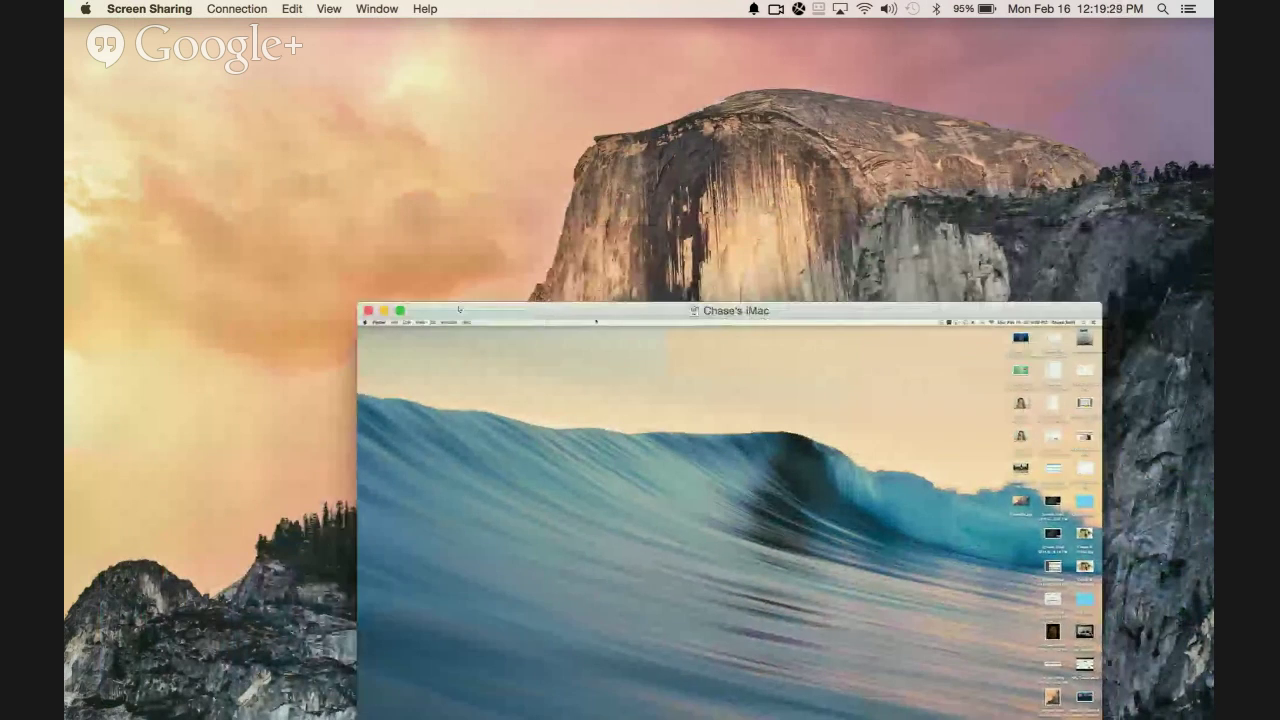
pyautogui.moveTo(459, 309); pyautogui.dragTo(199, 41)
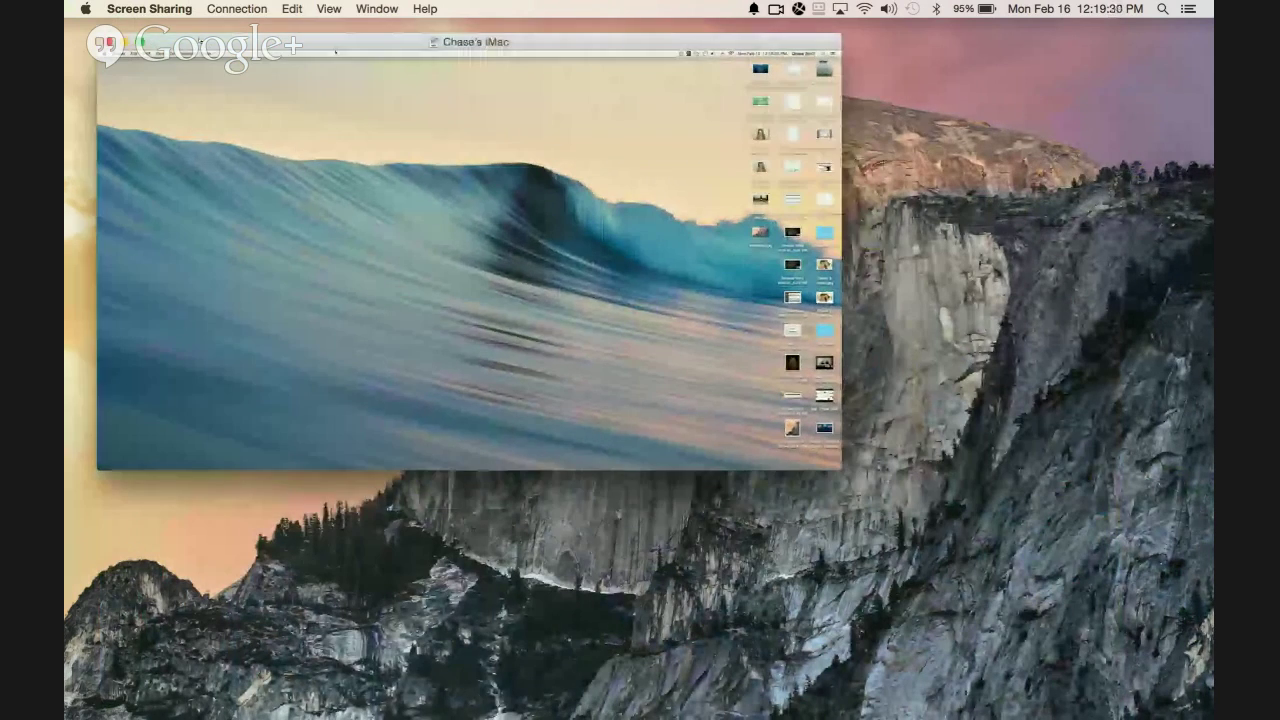
pyautogui.moveTo(335, 52); pyautogui.dragTo(315, 46)
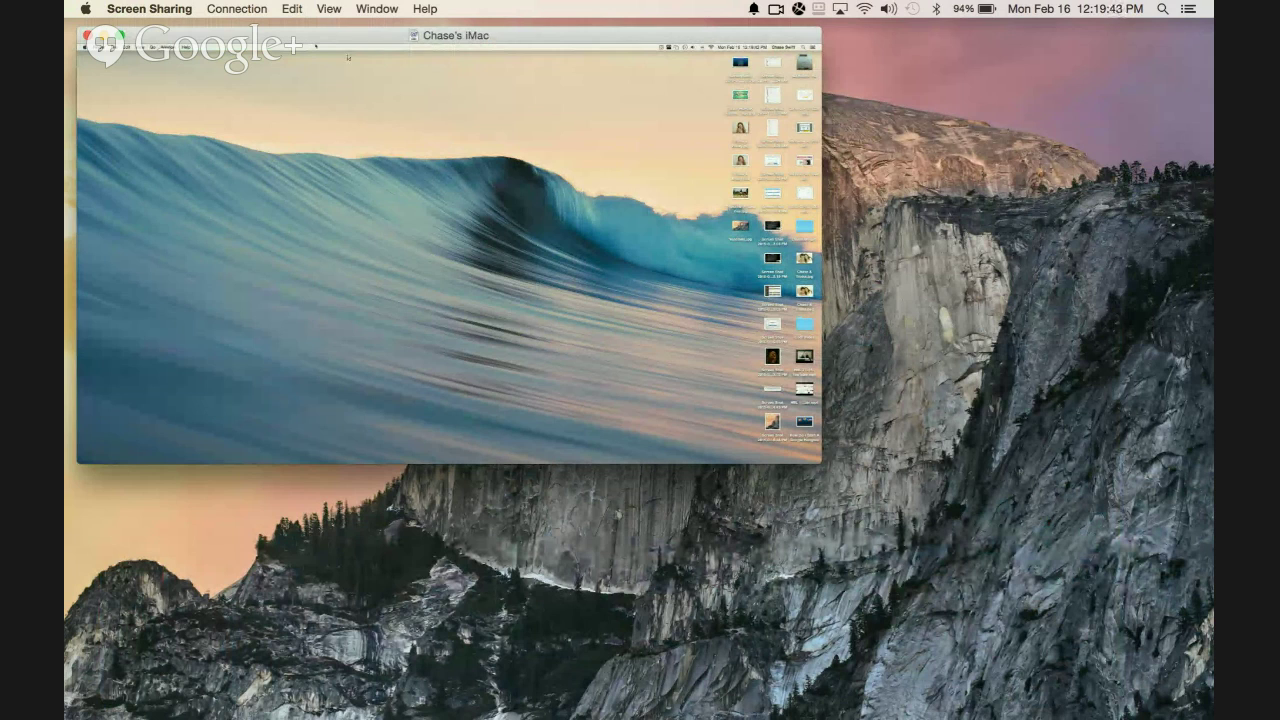
# Switch the session back to Control mode and reopen the View menu
pyautogui.click(325, 8)
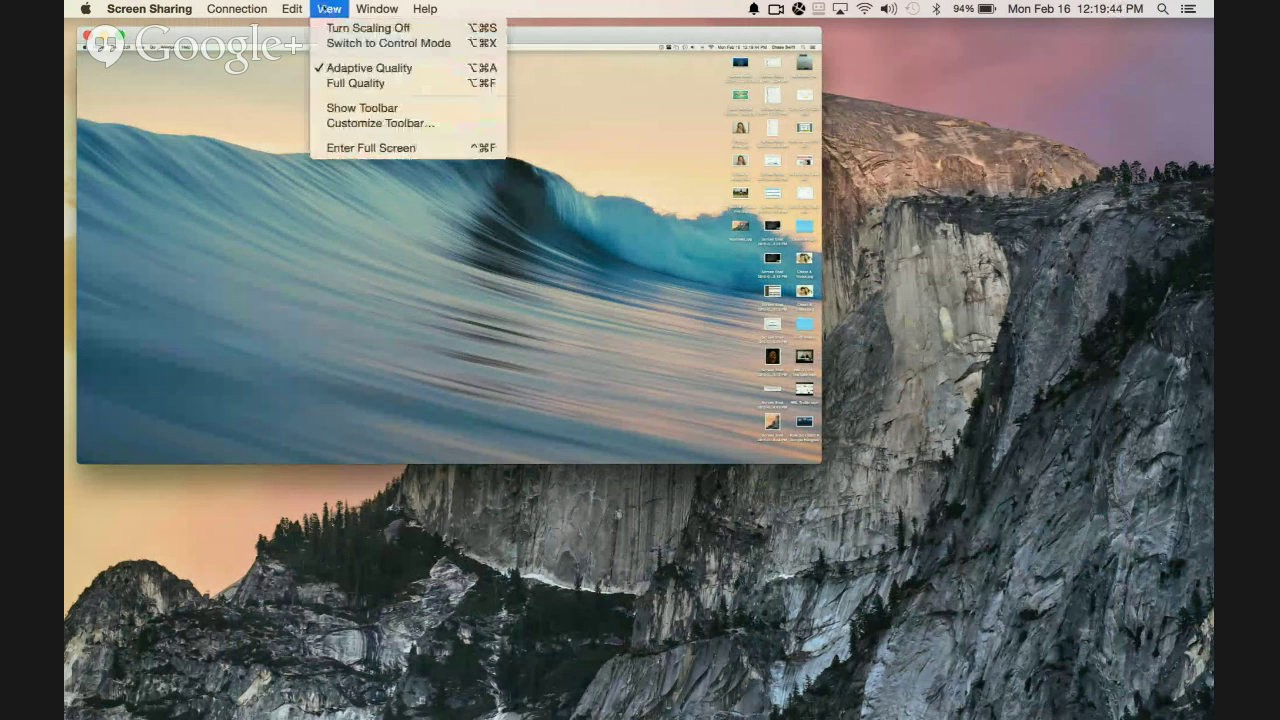
pyautogui.click(410, 43)
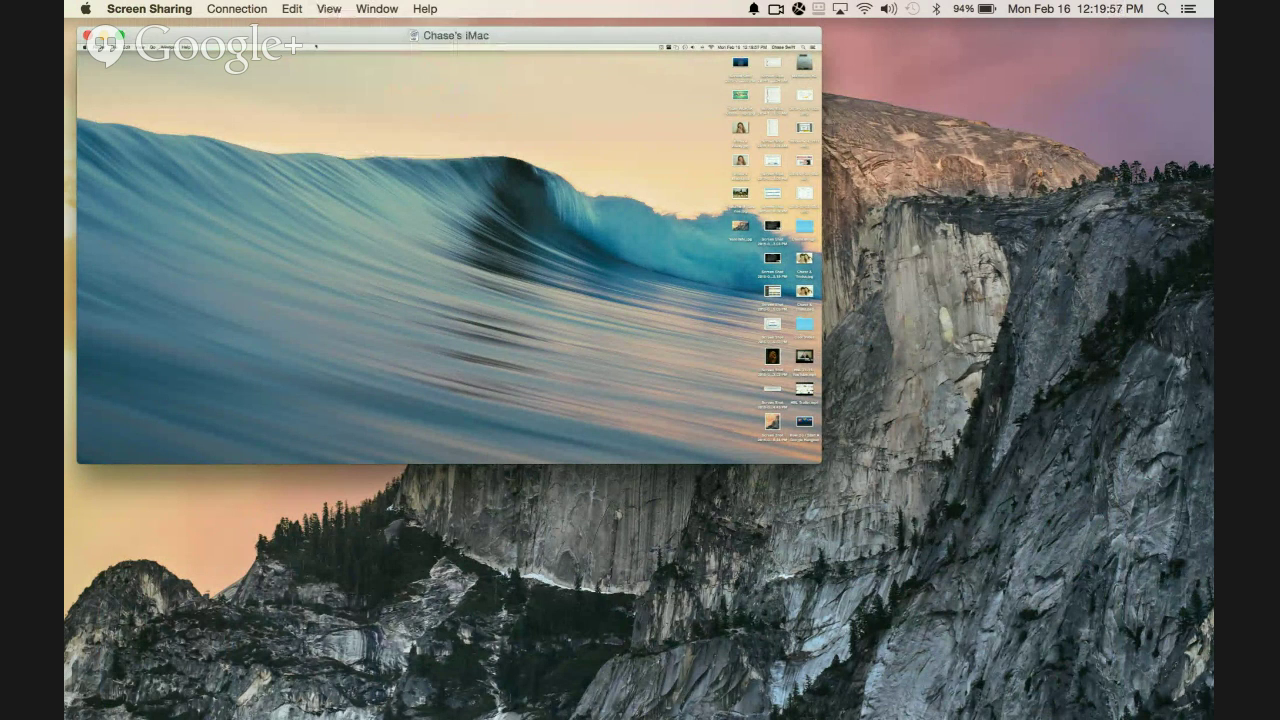
pyautogui.click(329, 9)
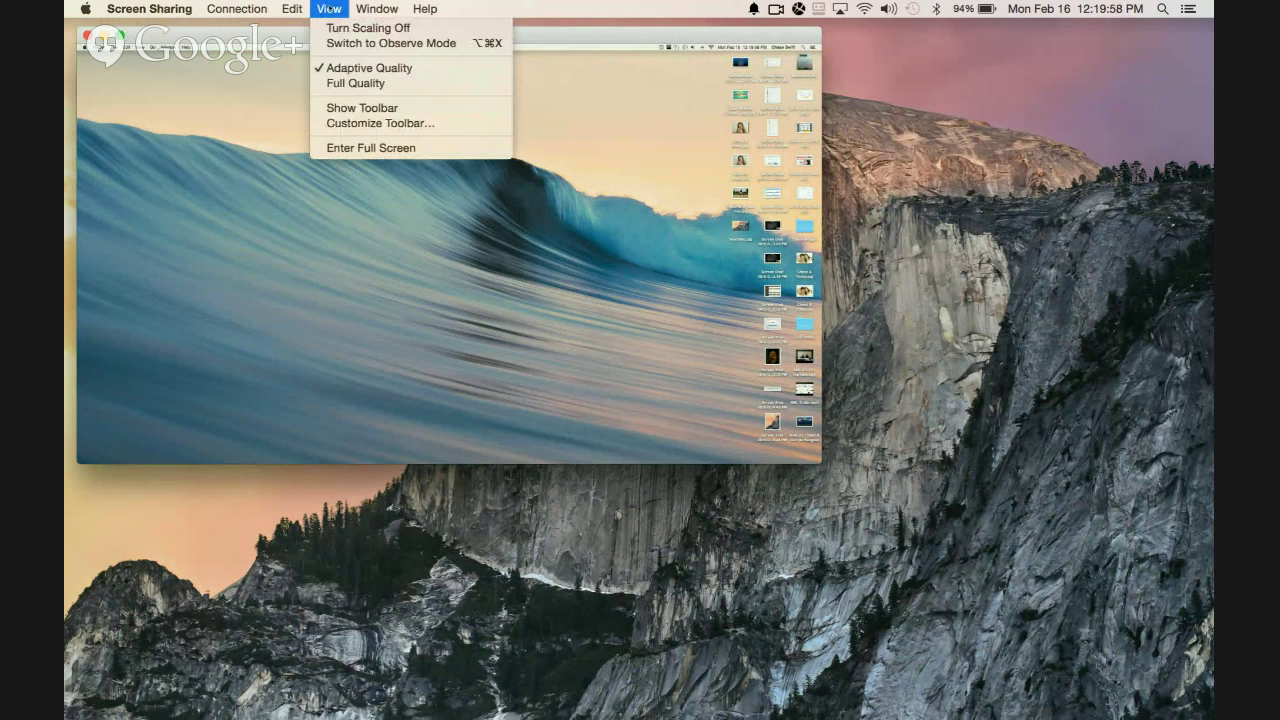
# Show the session toolbar, try Observe then Control, check Clipboard, and enlarge the window
pyautogui.click(423, 112)
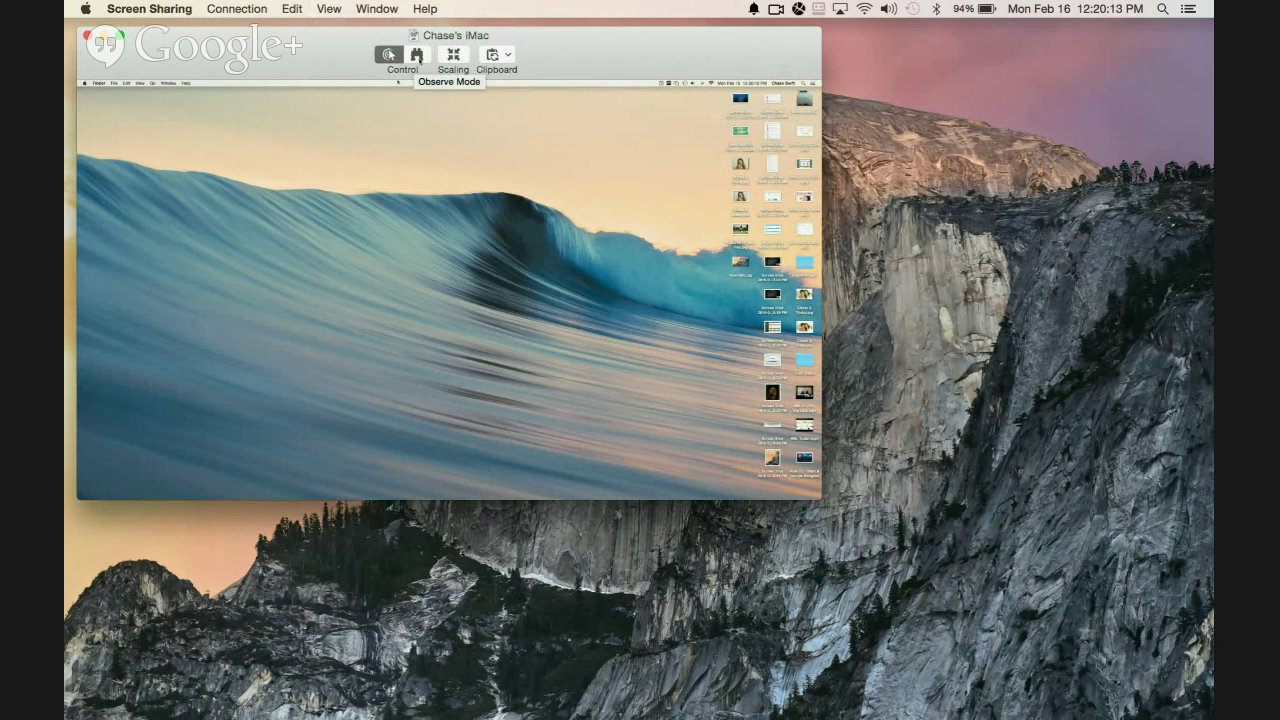
pyautogui.click(417, 56)
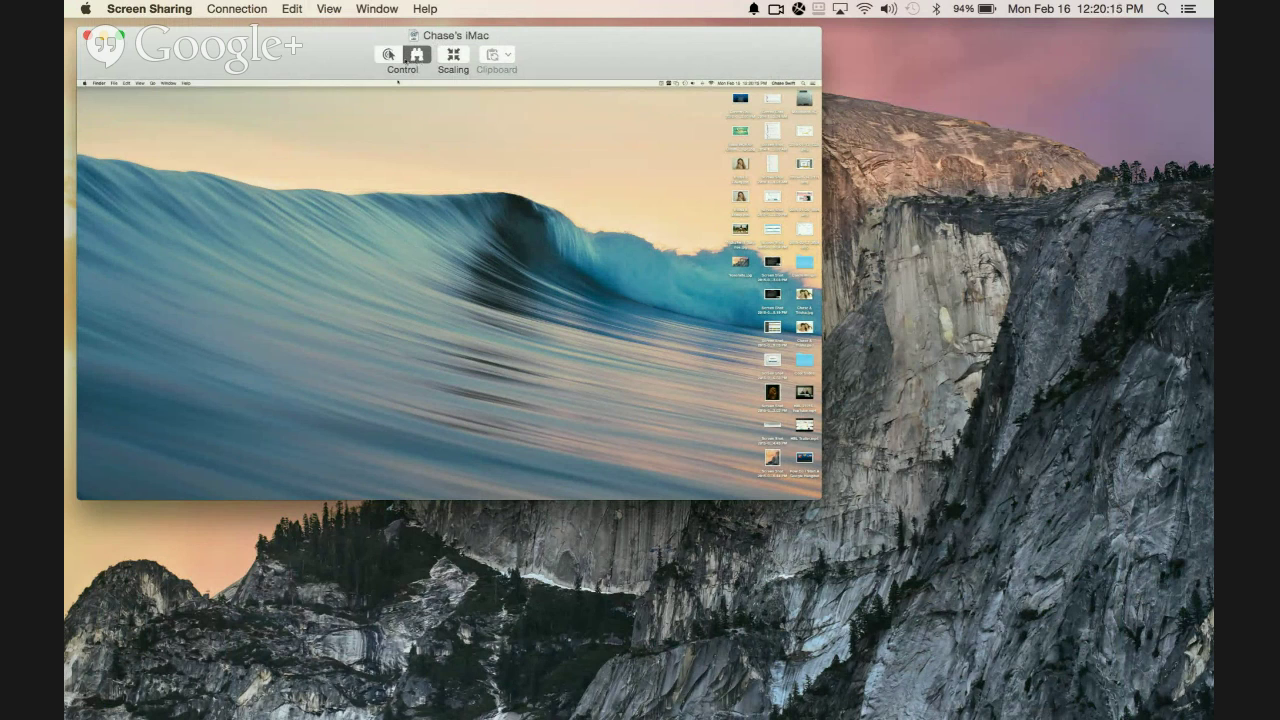
pyautogui.click(389, 55)
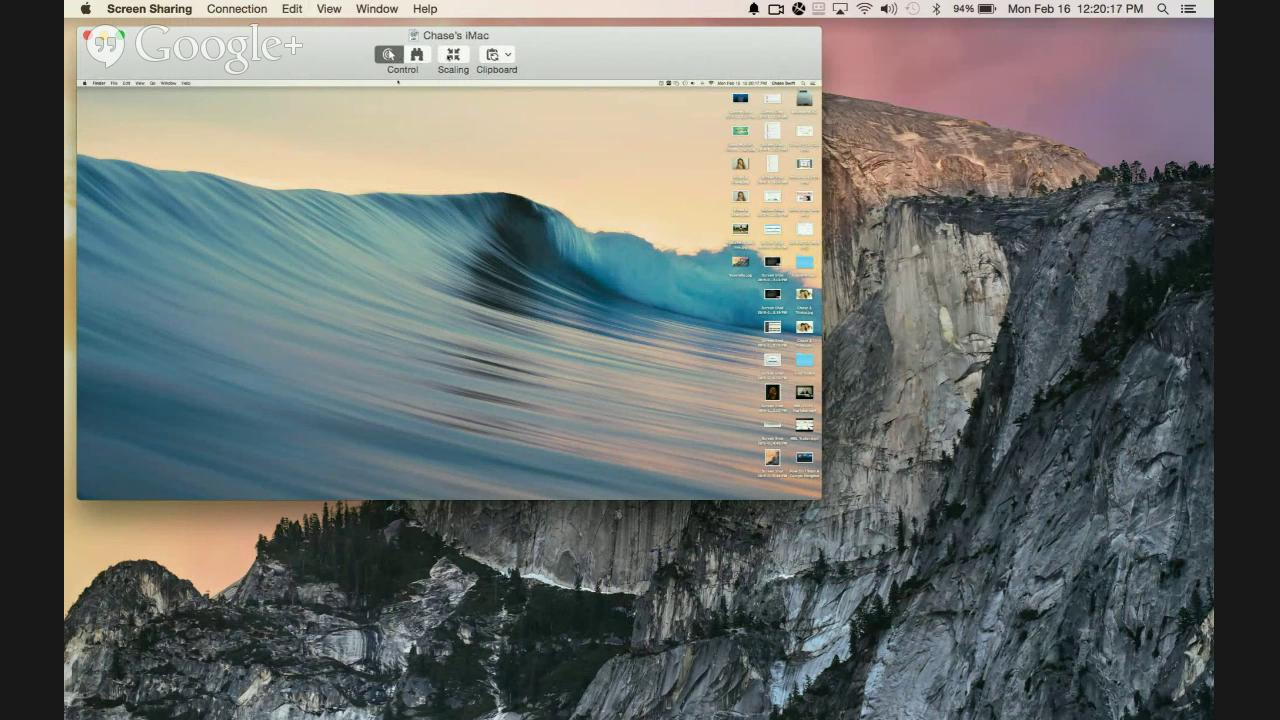
pyautogui.click(507, 55)
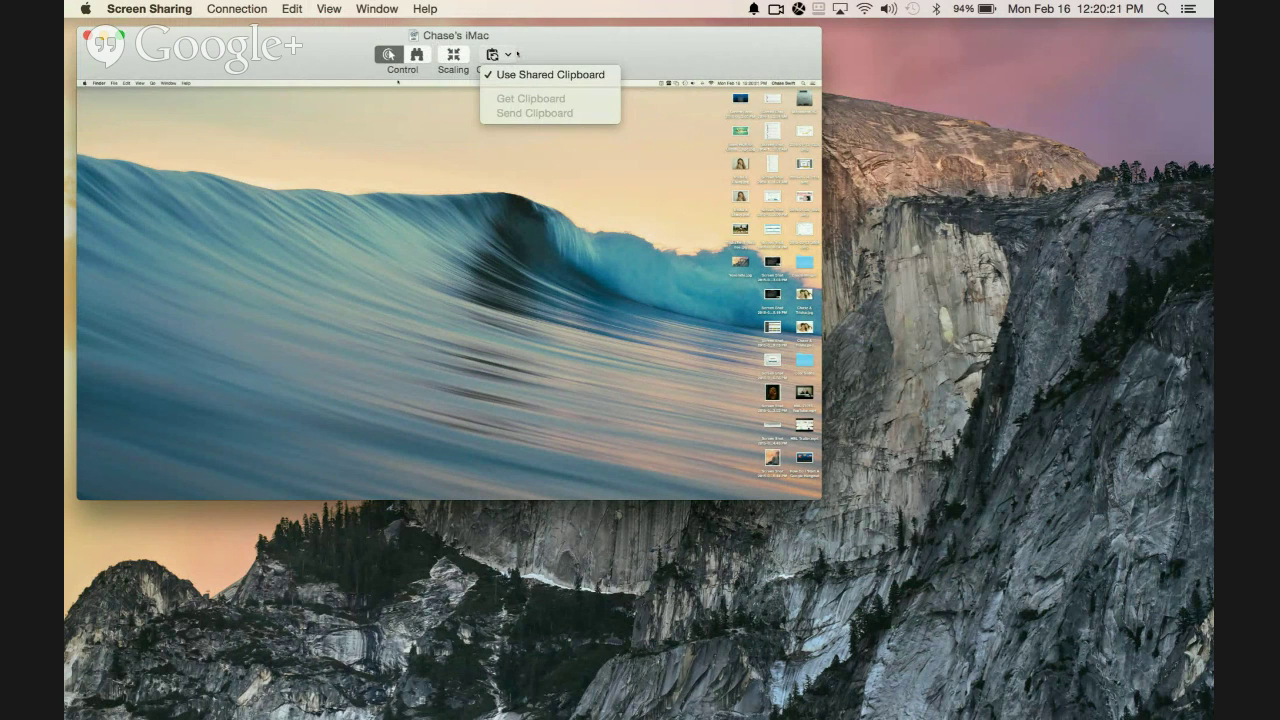
pyautogui.click(516, 54)
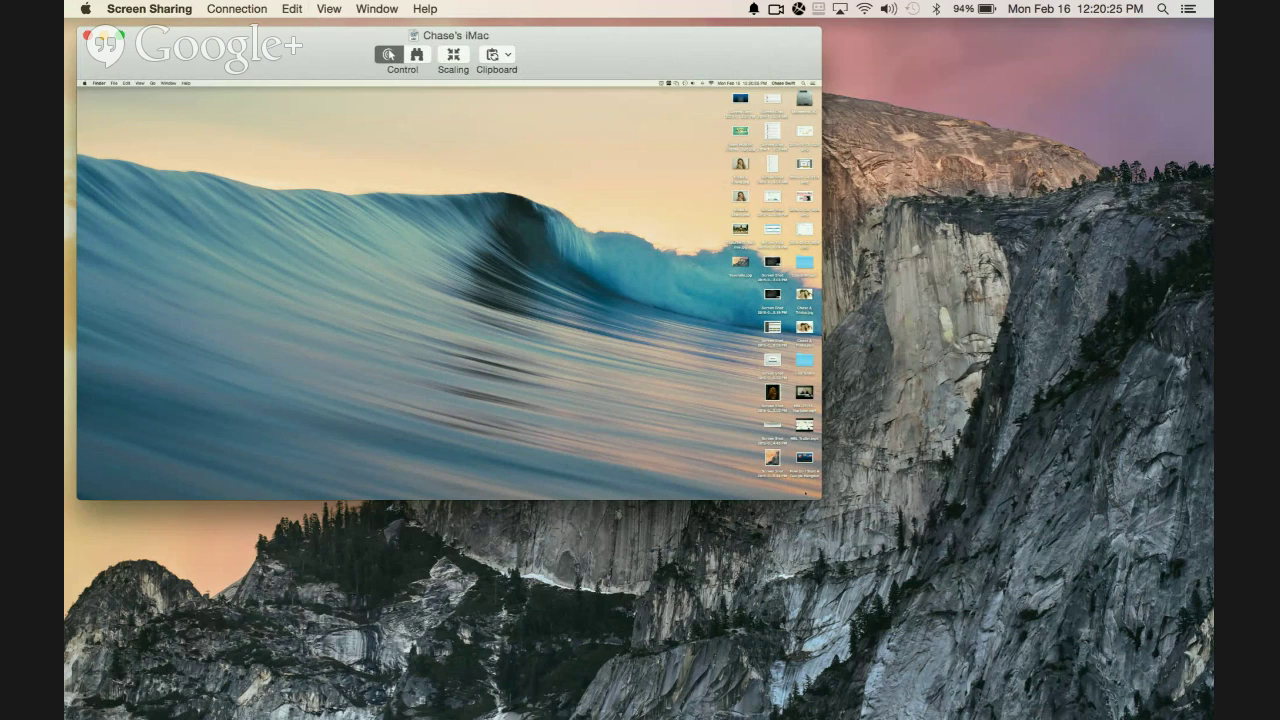
pyautogui.moveTo(817, 496); pyautogui.dragTo(1199, 712)
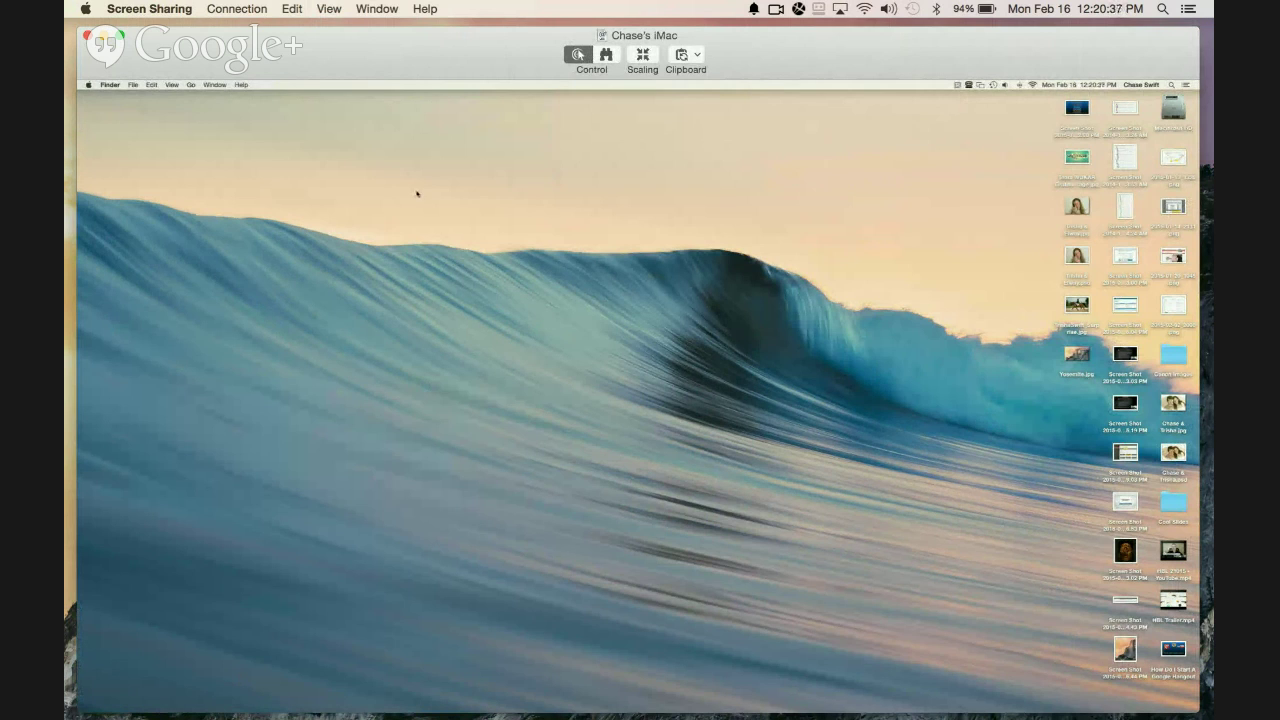
# Set the remote desktop picture to Yosemite 4 in Desktop & Screen Saver, then return to Show All
pyautogui.click(89, 85)
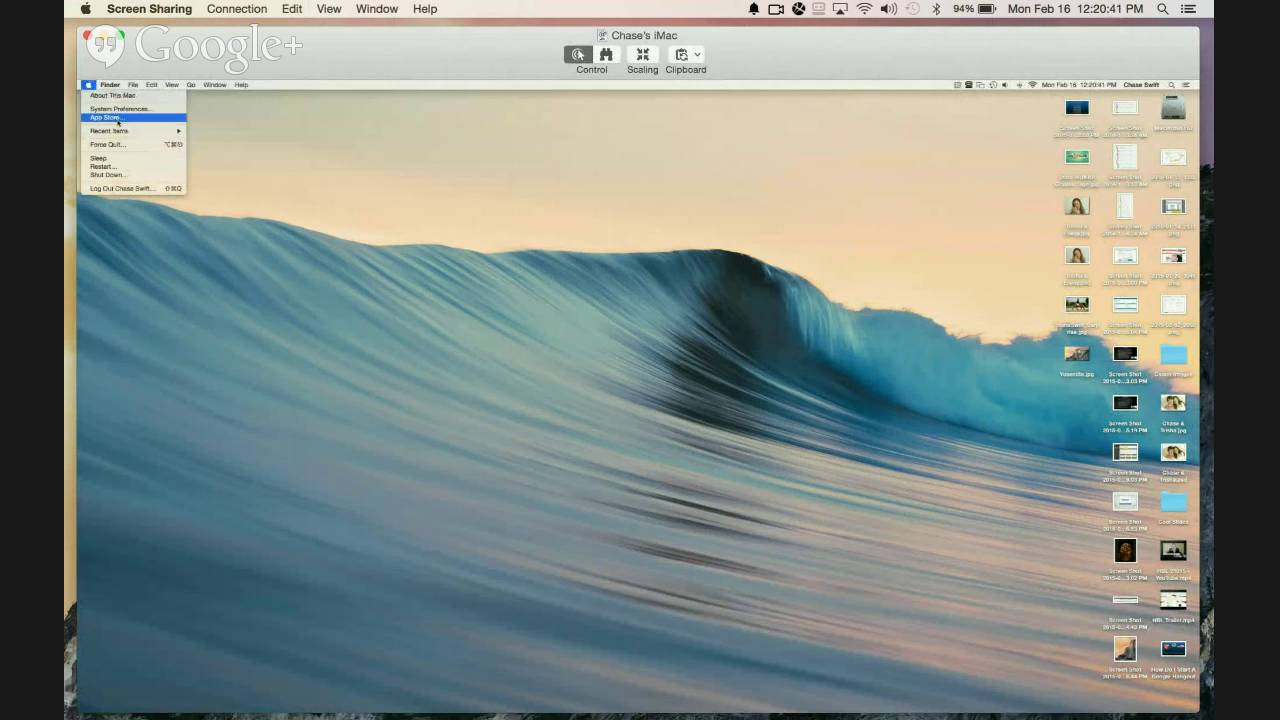
pyautogui.click(132, 109)
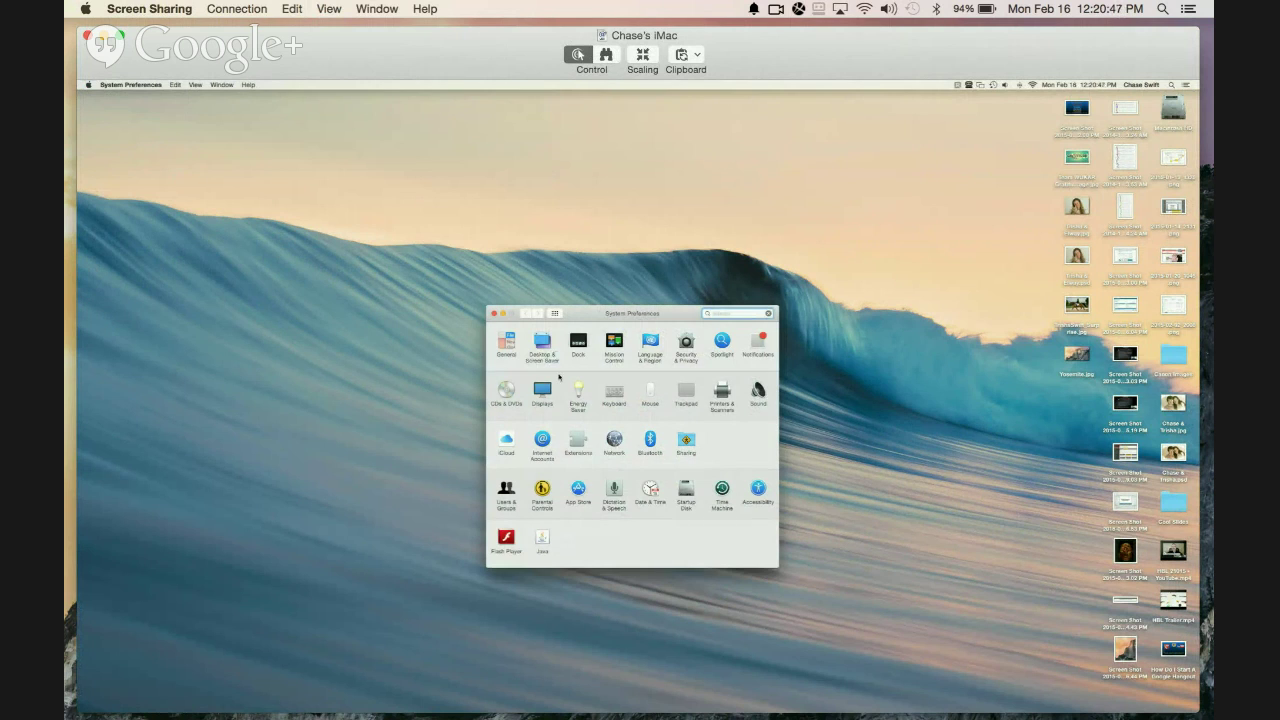
pyautogui.click(542, 342)
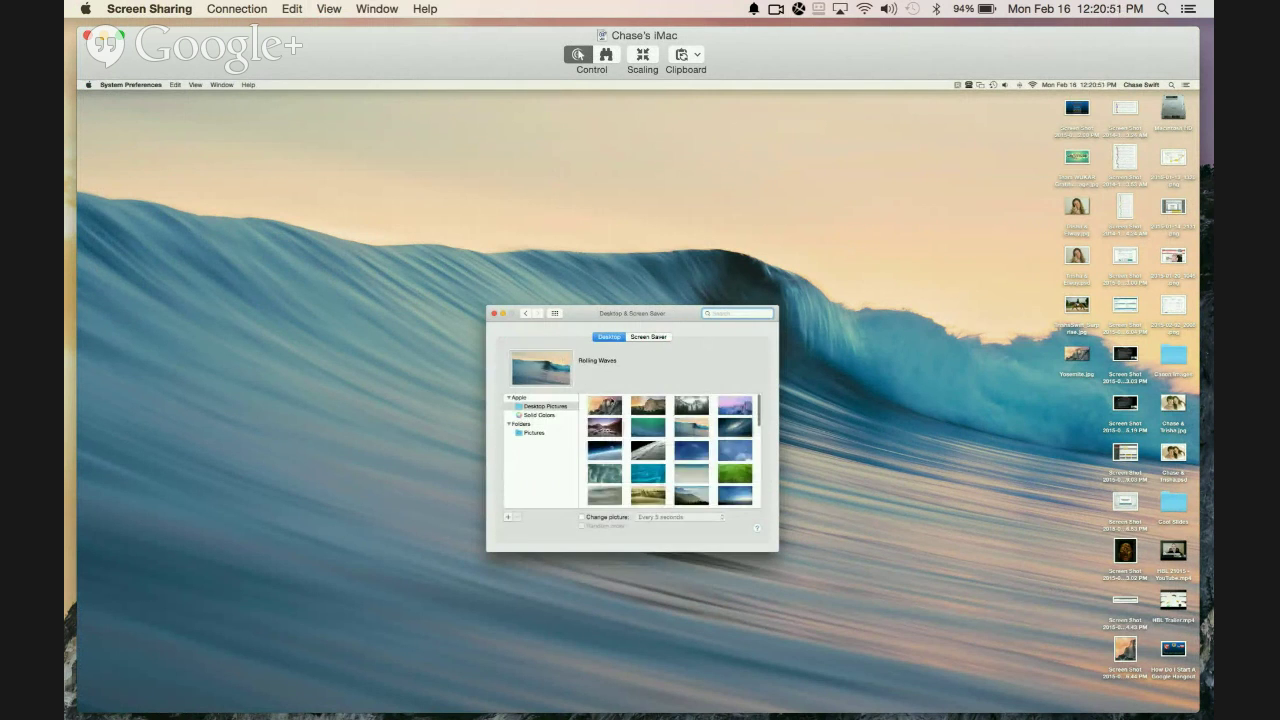
pyautogui.click(654, 430)
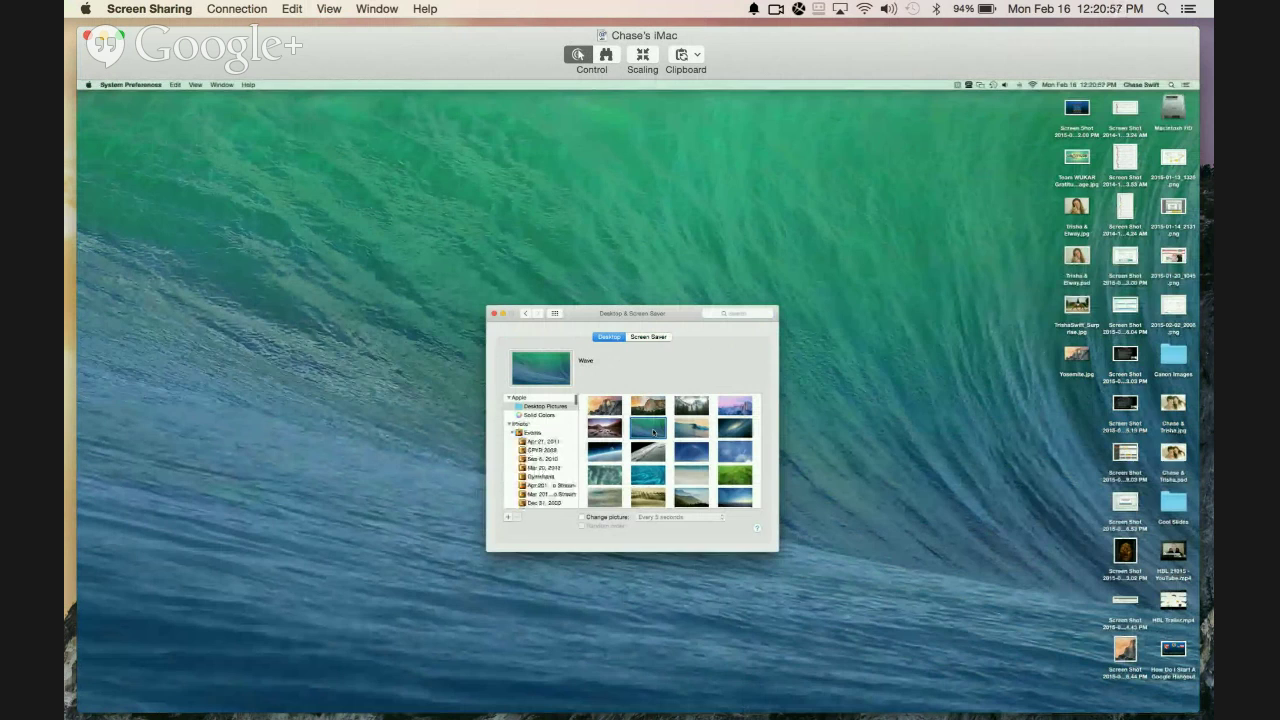
pyautogui.click(735, 405)
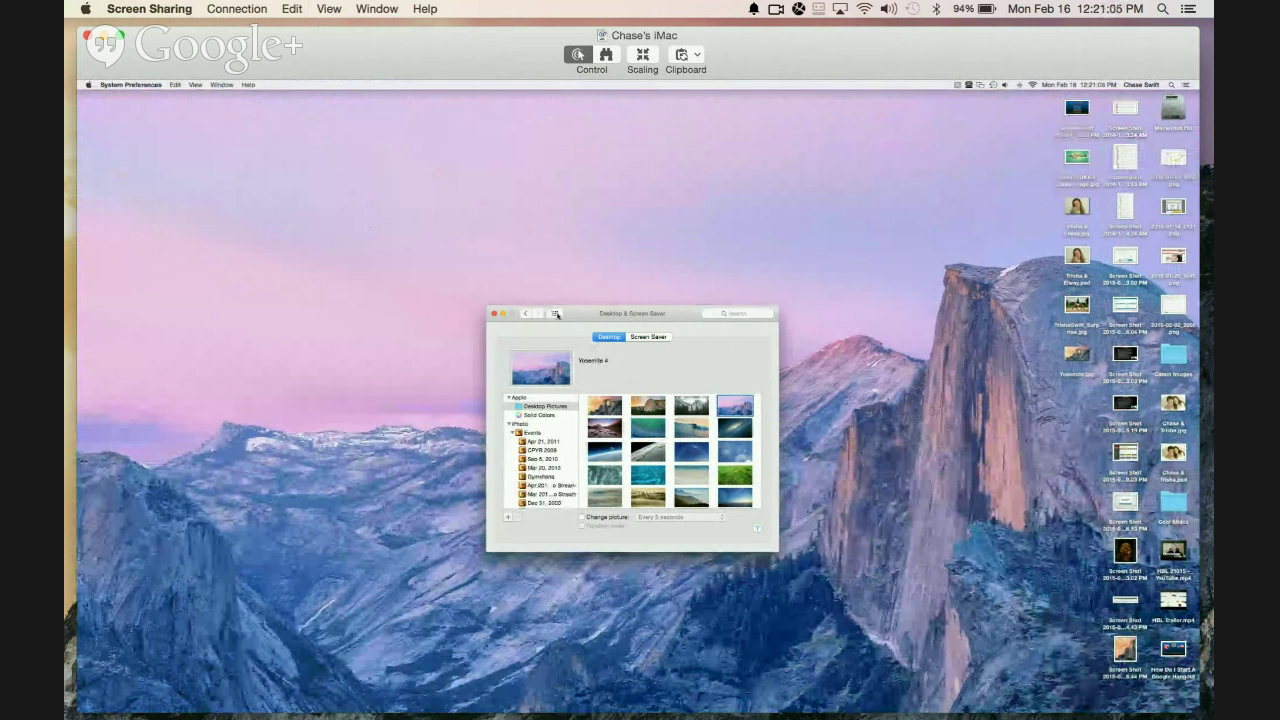
pyautogui.click(555, 313)
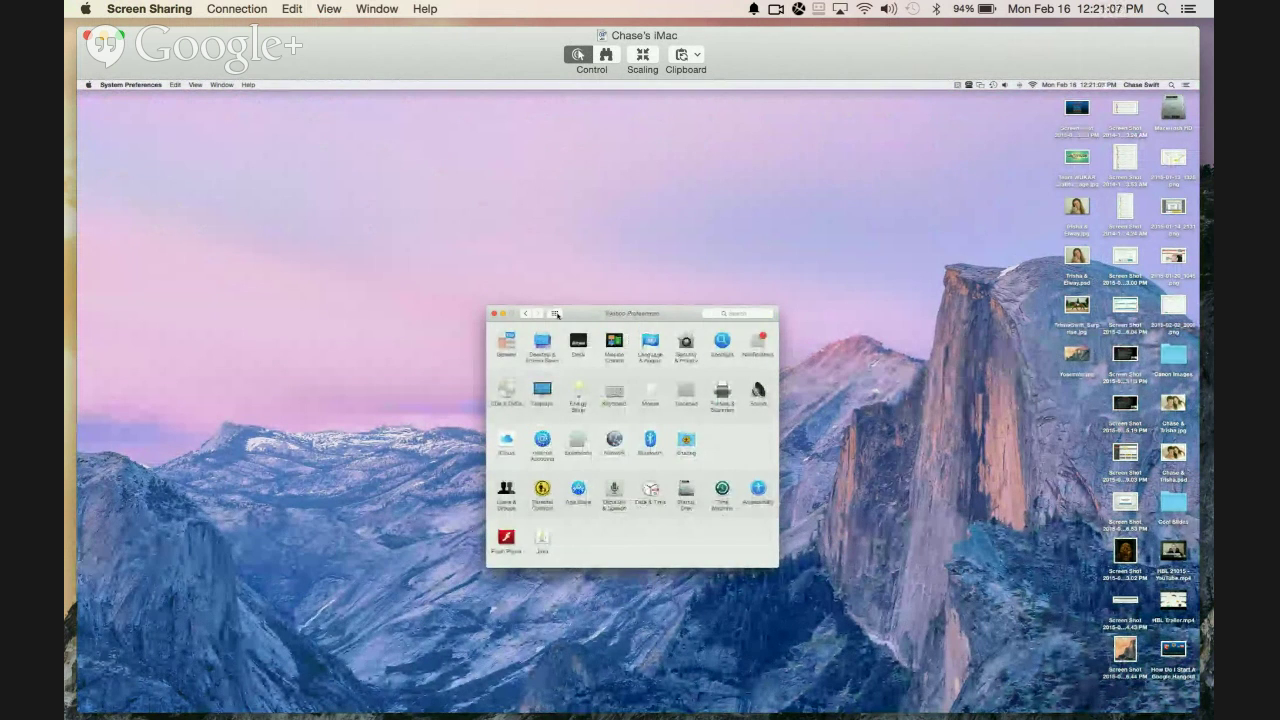
# Close remote System Preferences, Quick Look the horse-riding photo, then open Macintosh HD
pyautogui.click(494, 314)
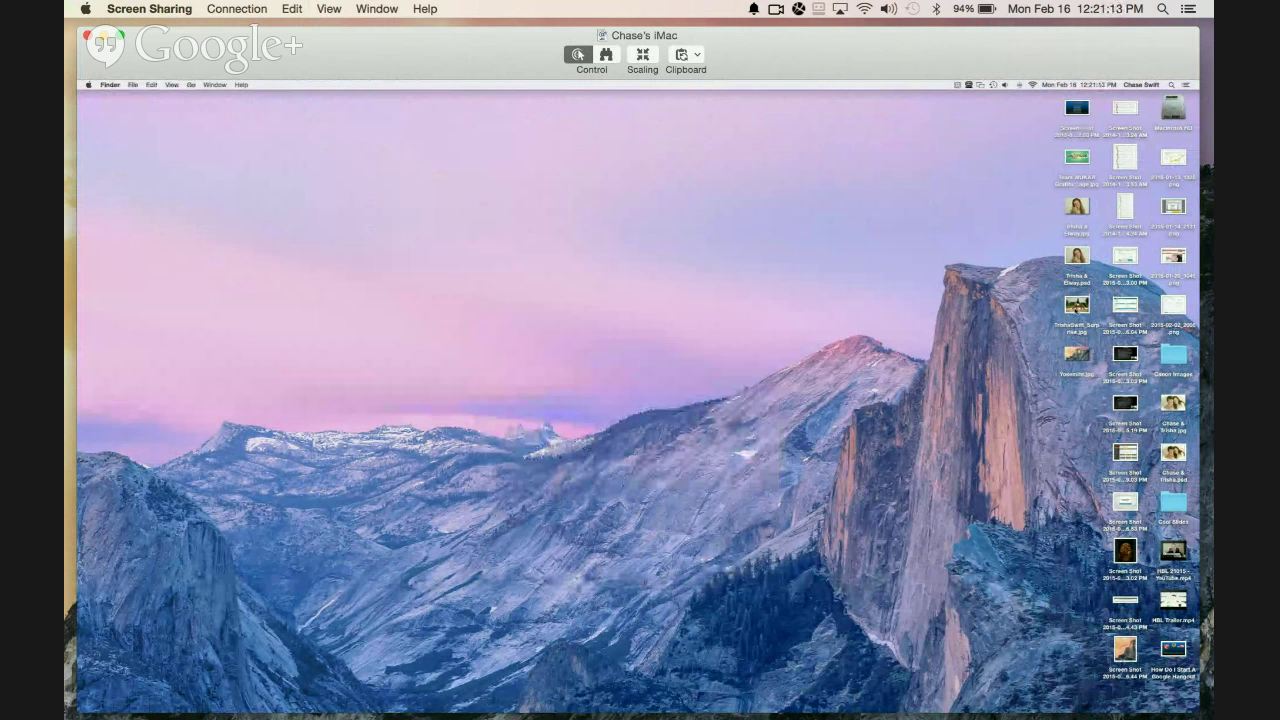
pyautogui.click(1077, 305)
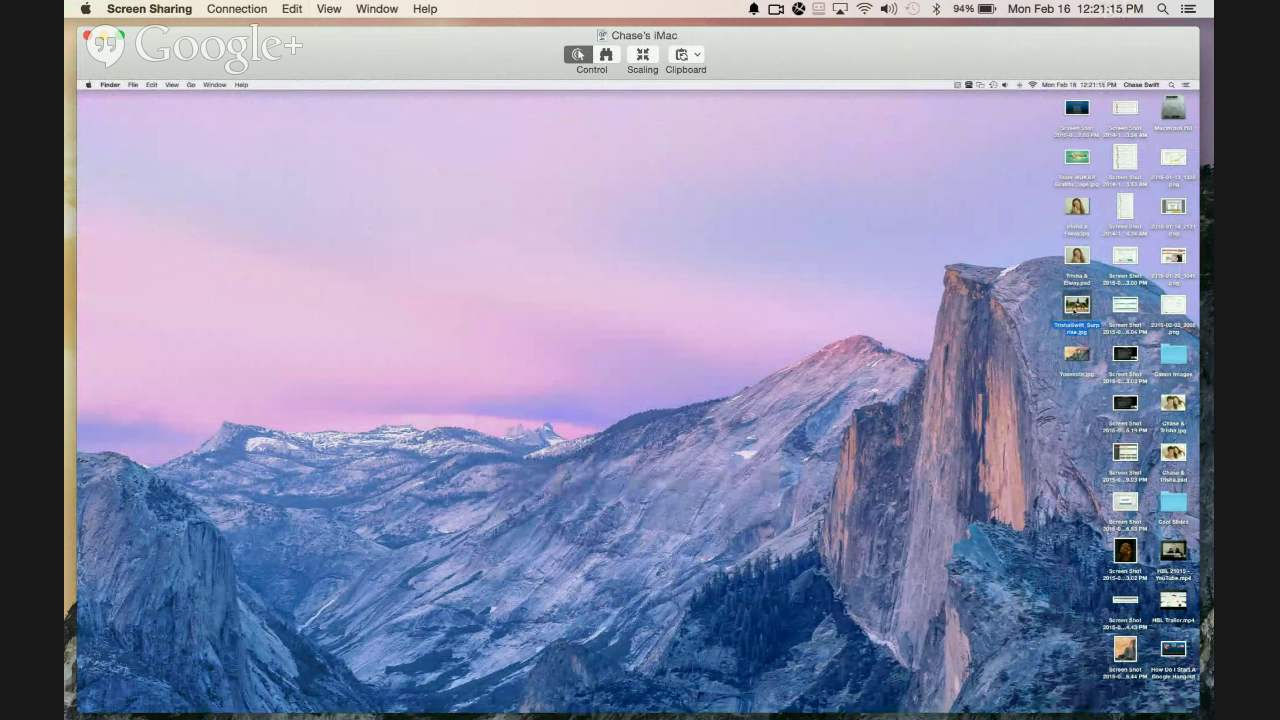
pyautogui.press('space')
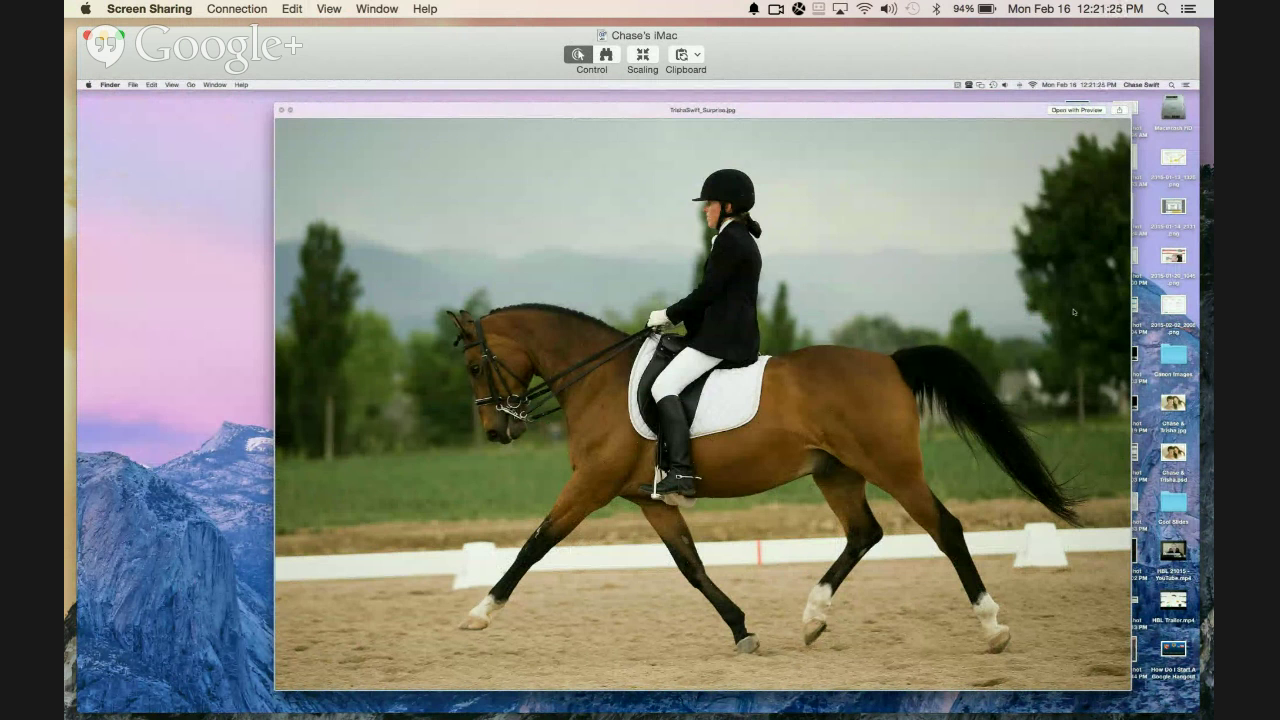
pyautogui.press('space')
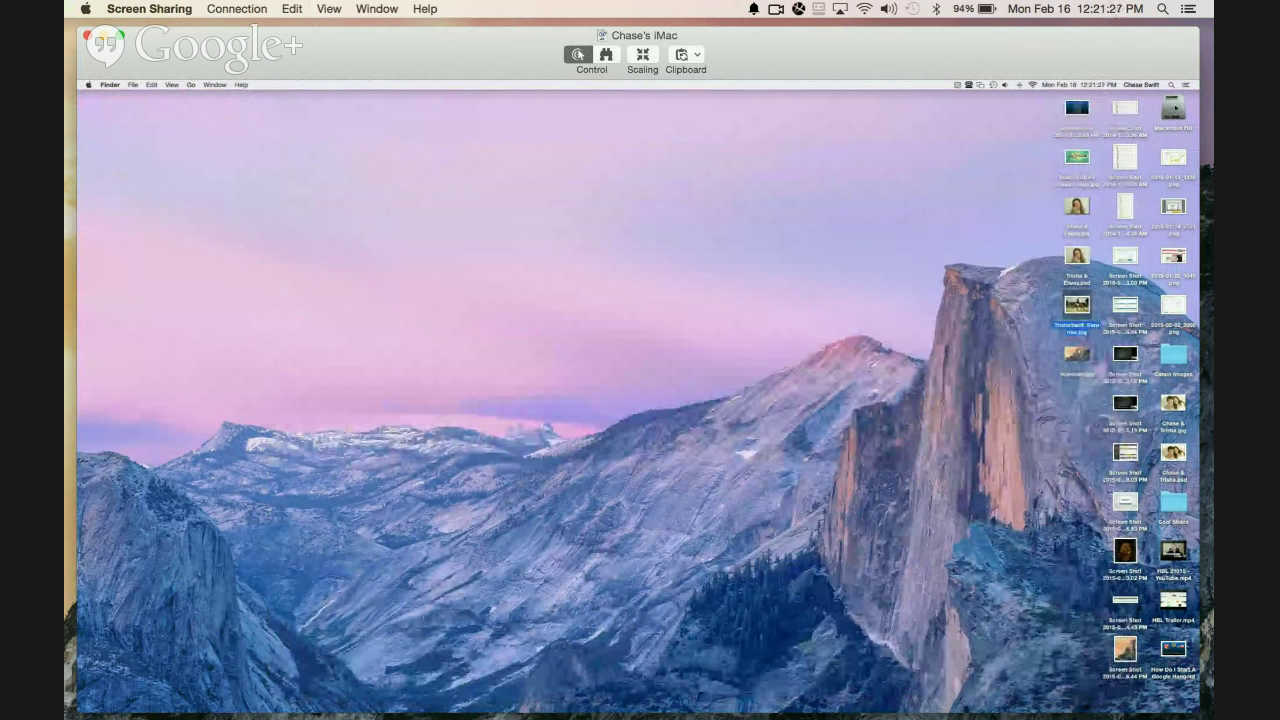
pyautogui.doubleClick(1173, 110)
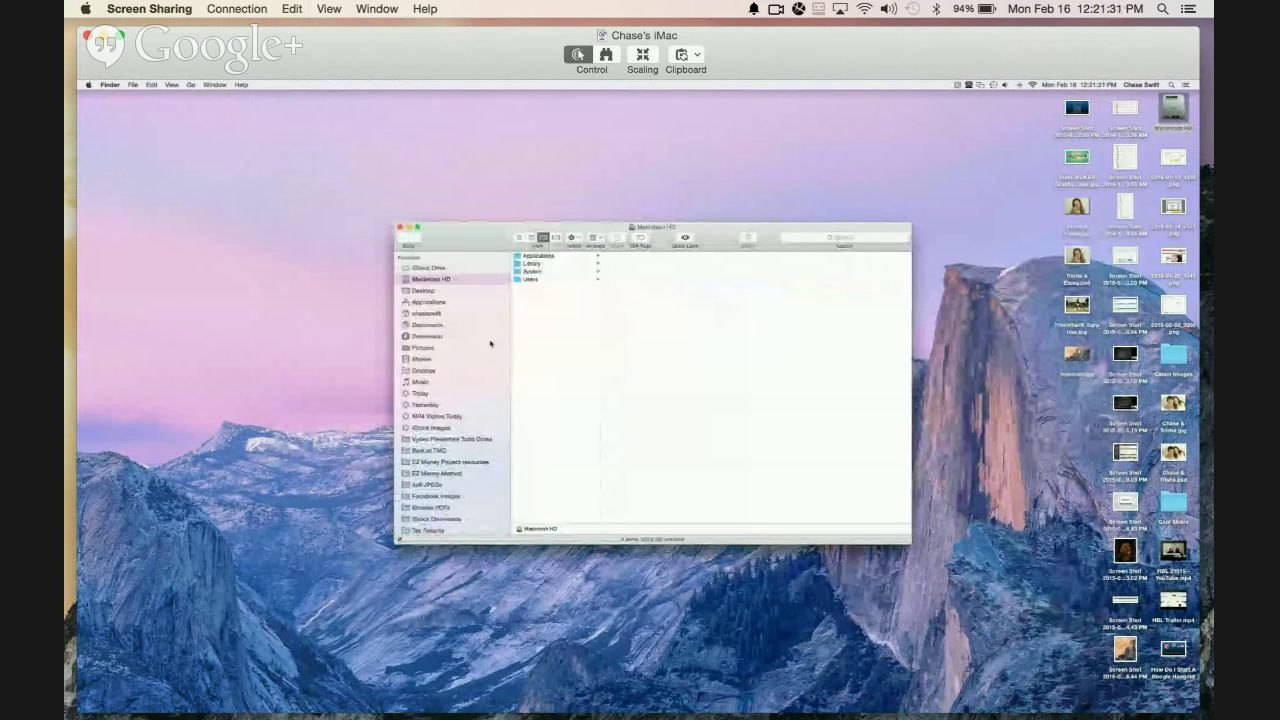
# Show the remote Applications folder as large icons, then enlarge the Finder window and move it up-left
pyautogui.click(433, 301)
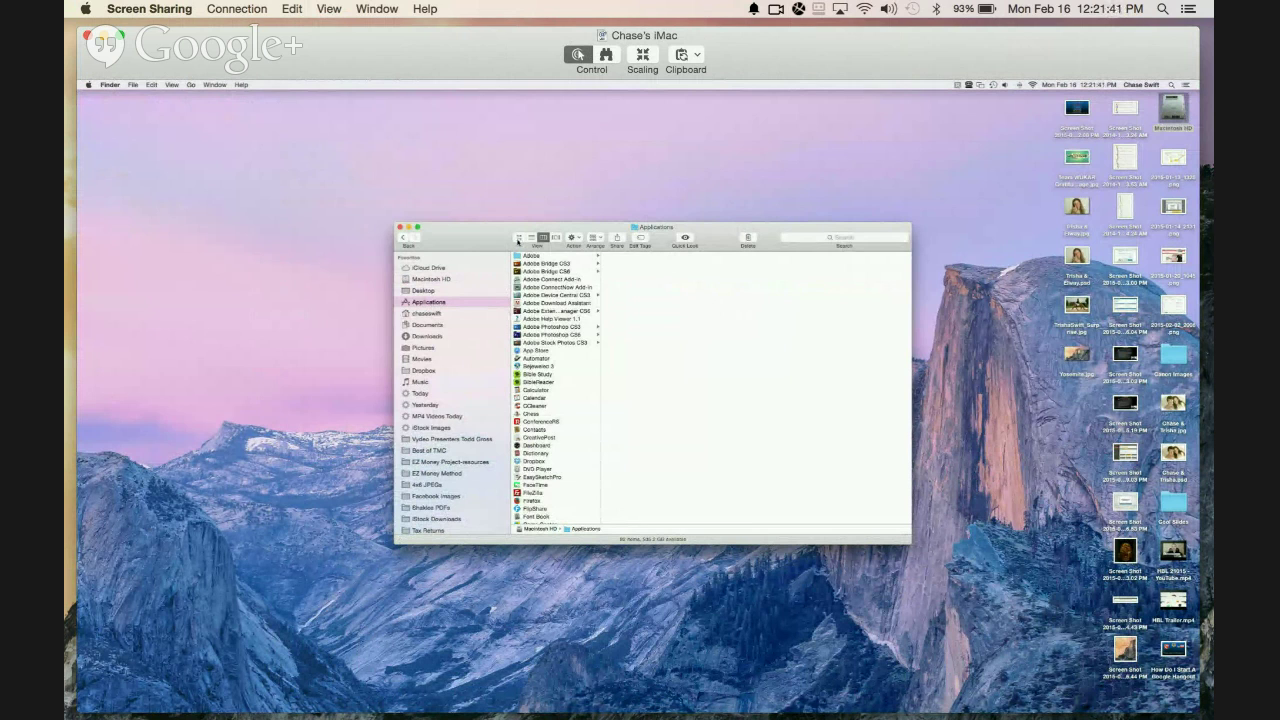
pyautogui.click(518, 238)
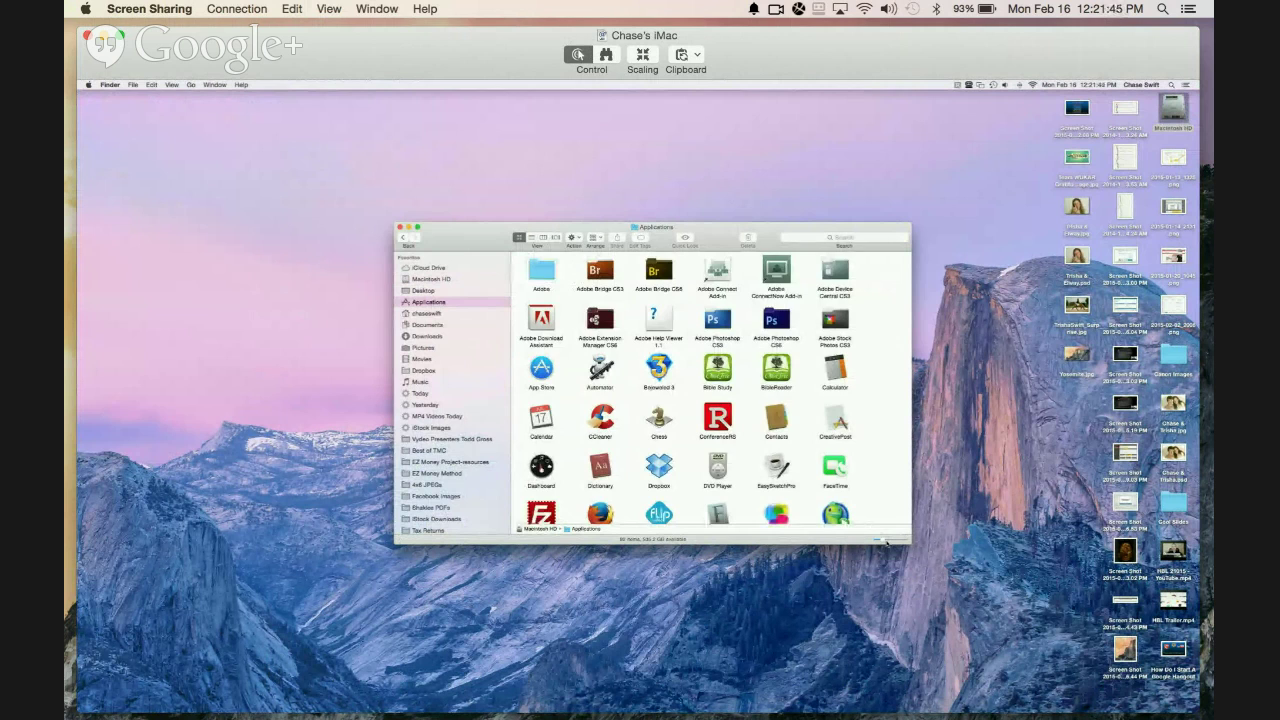
pyautogui.moveTo(886, 541); pyautogui.dragTo(894, 541)
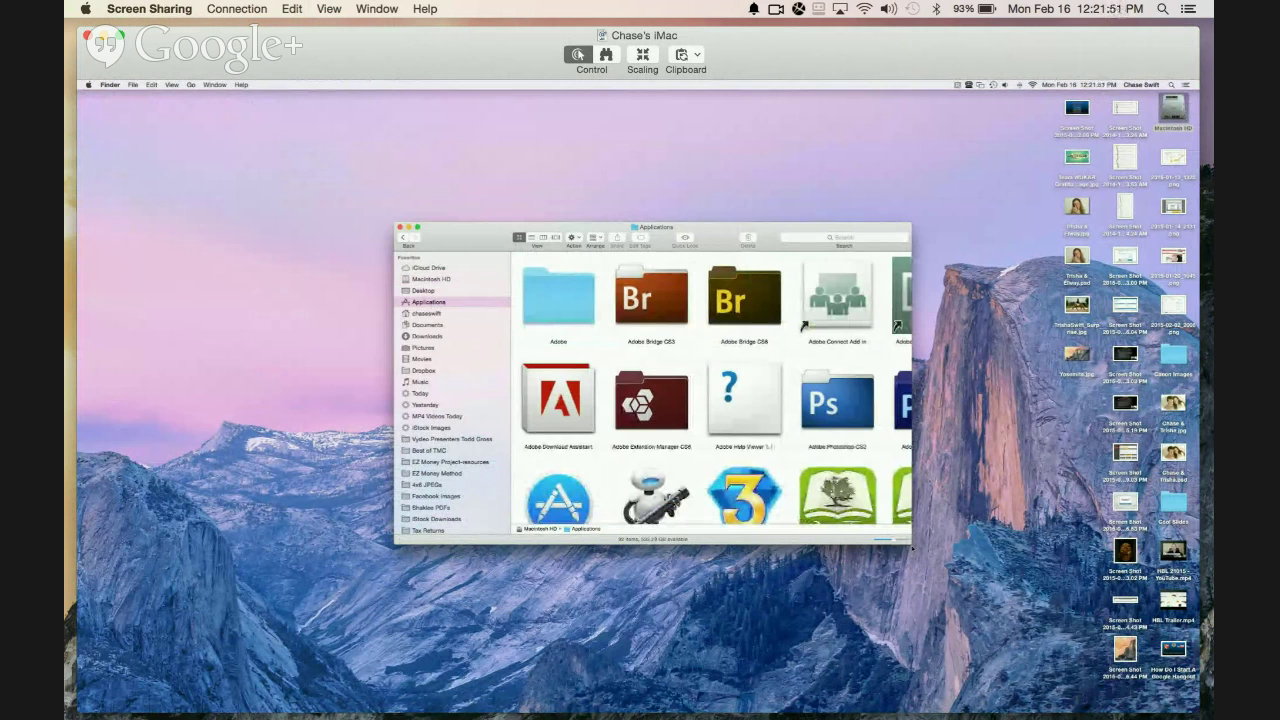
pyautogui.moveTo(921, 549); pyautogui.dragTo(1152, 708)
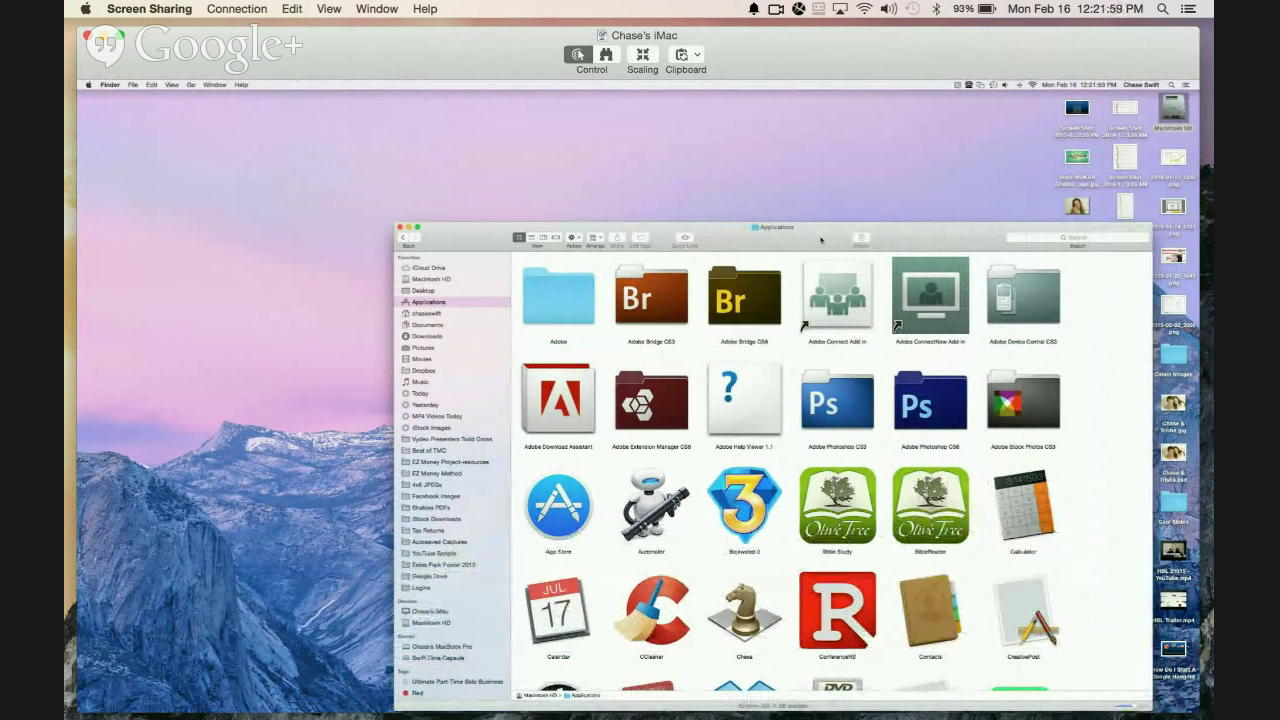
pyautogui.moveTo(798, 224); pyautogui.dragTo(640, 164)
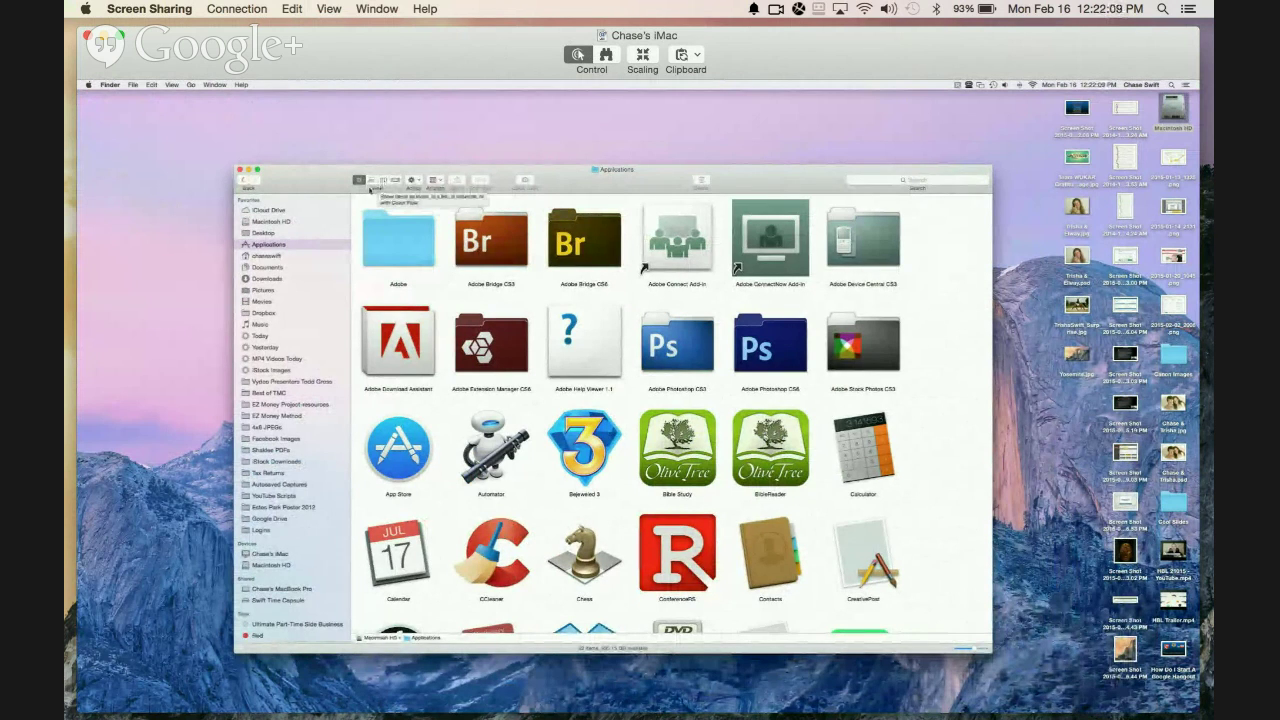
# Open the remote Movies folder in icon view with much larger file thumbnails
pyautogui.click(270, 233)
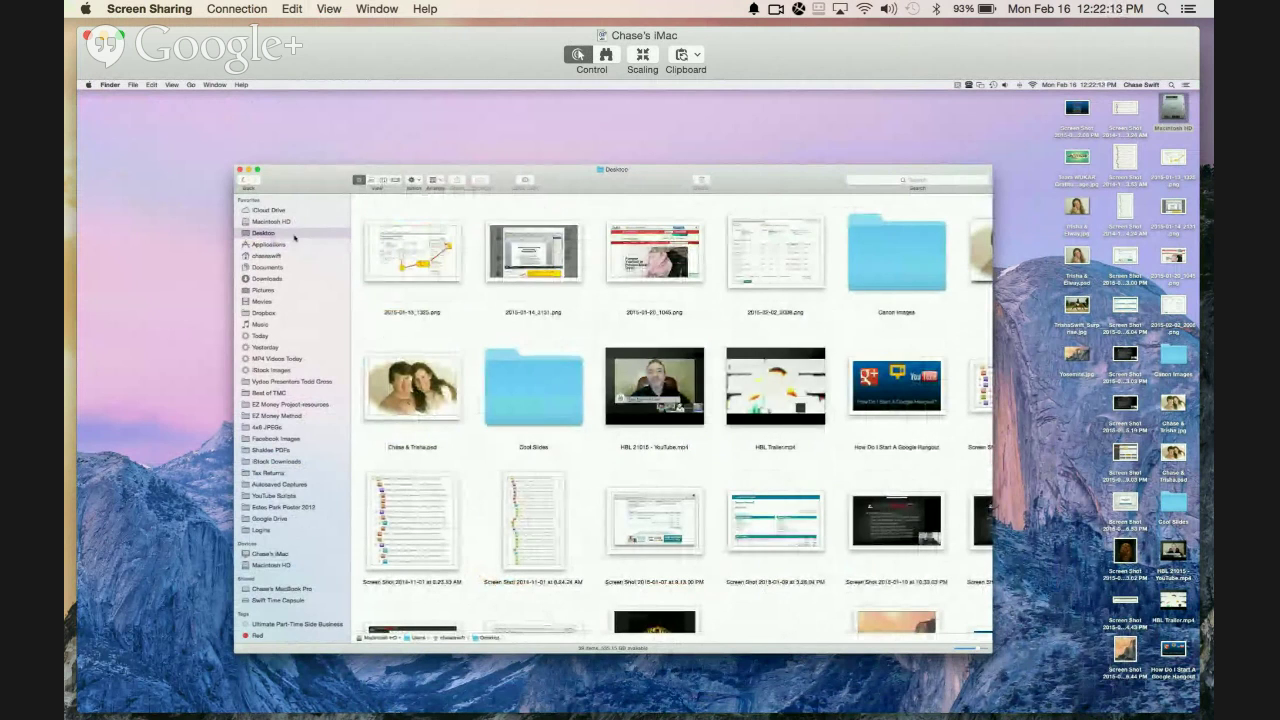
pyautogui.click(264, 303)
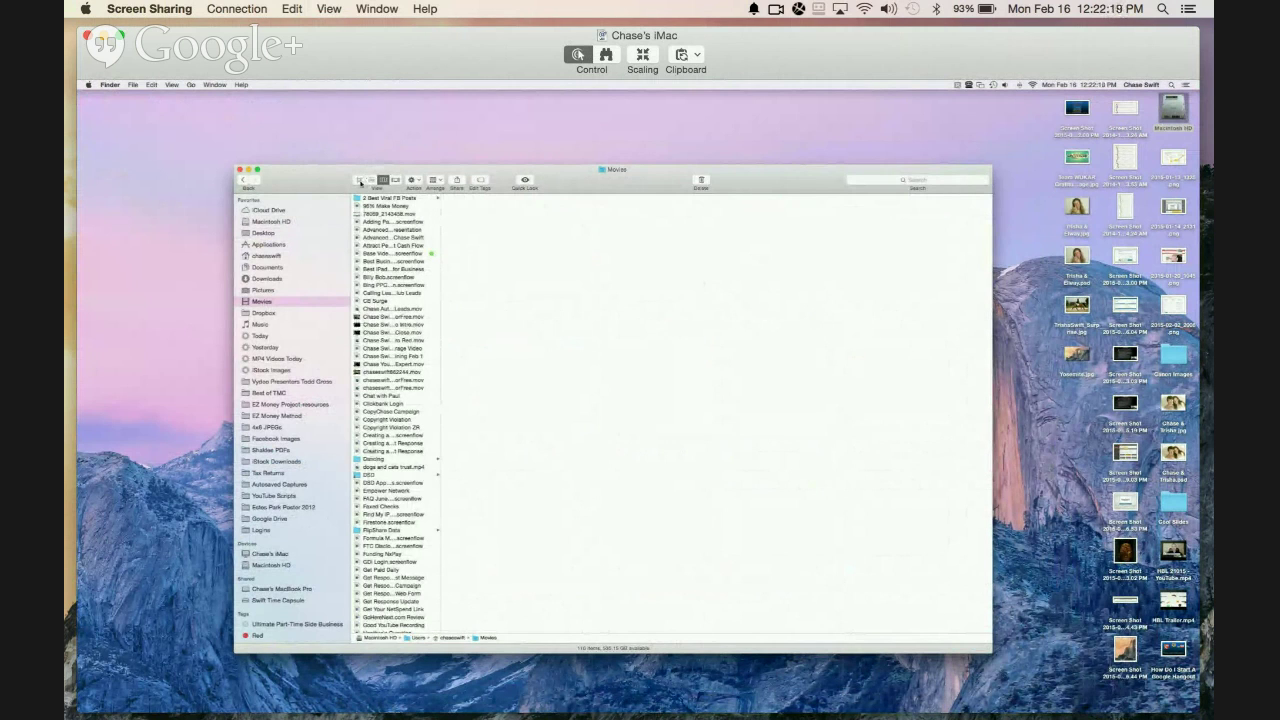
pyautogui.click(360, 181)
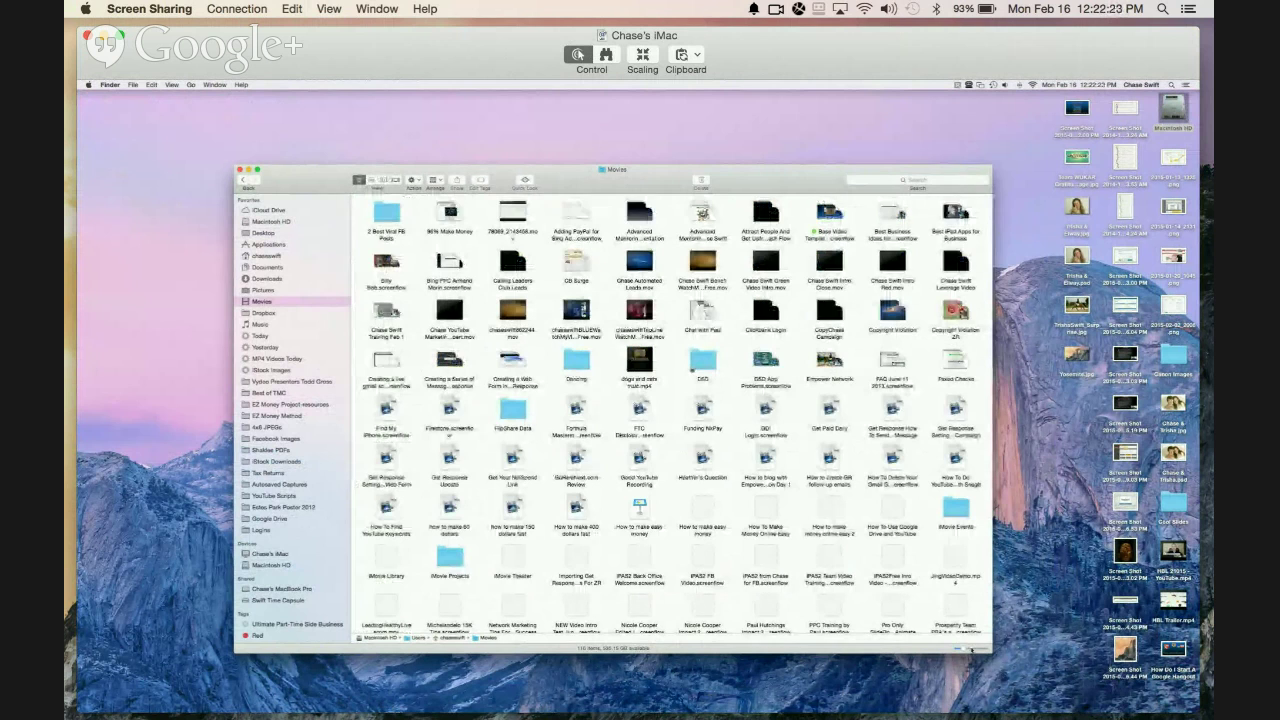
pyautogui.moveTo(962, 650); pyautogui.dragTo(977, 652)
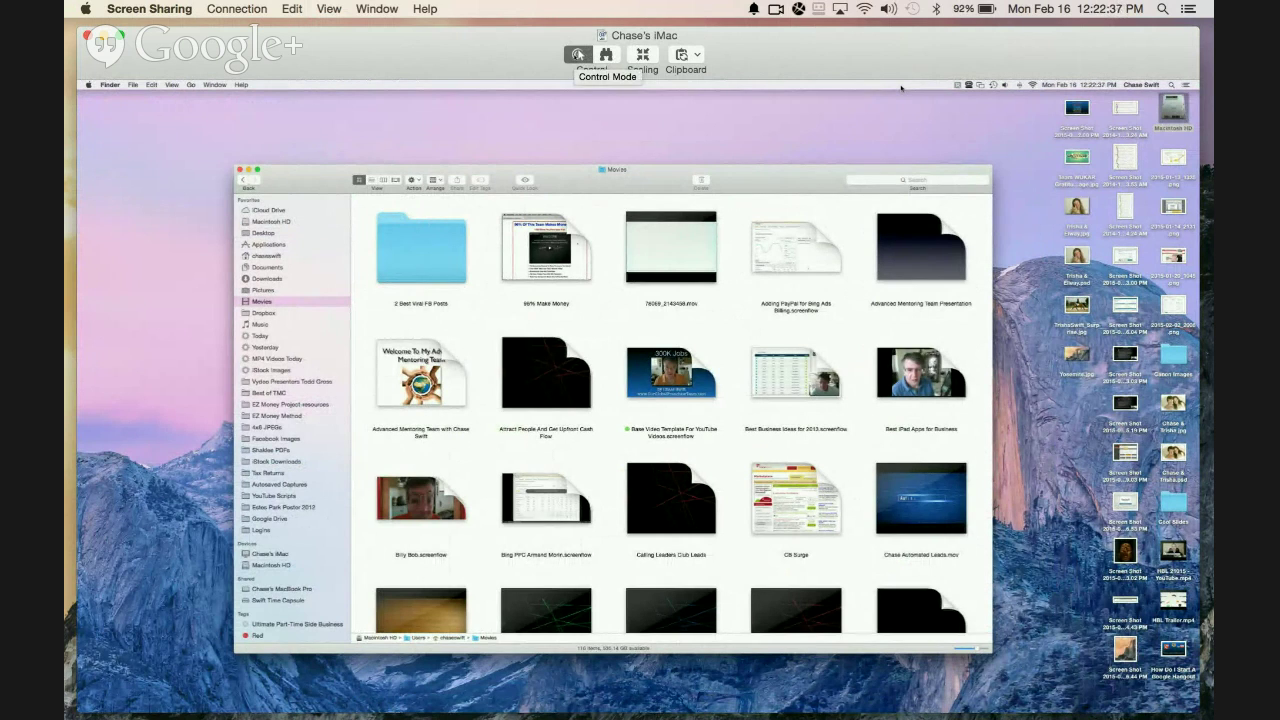
# Switch to Observe mode and look through the Window, View and Connection menus
pyautogui.click(606, 54)
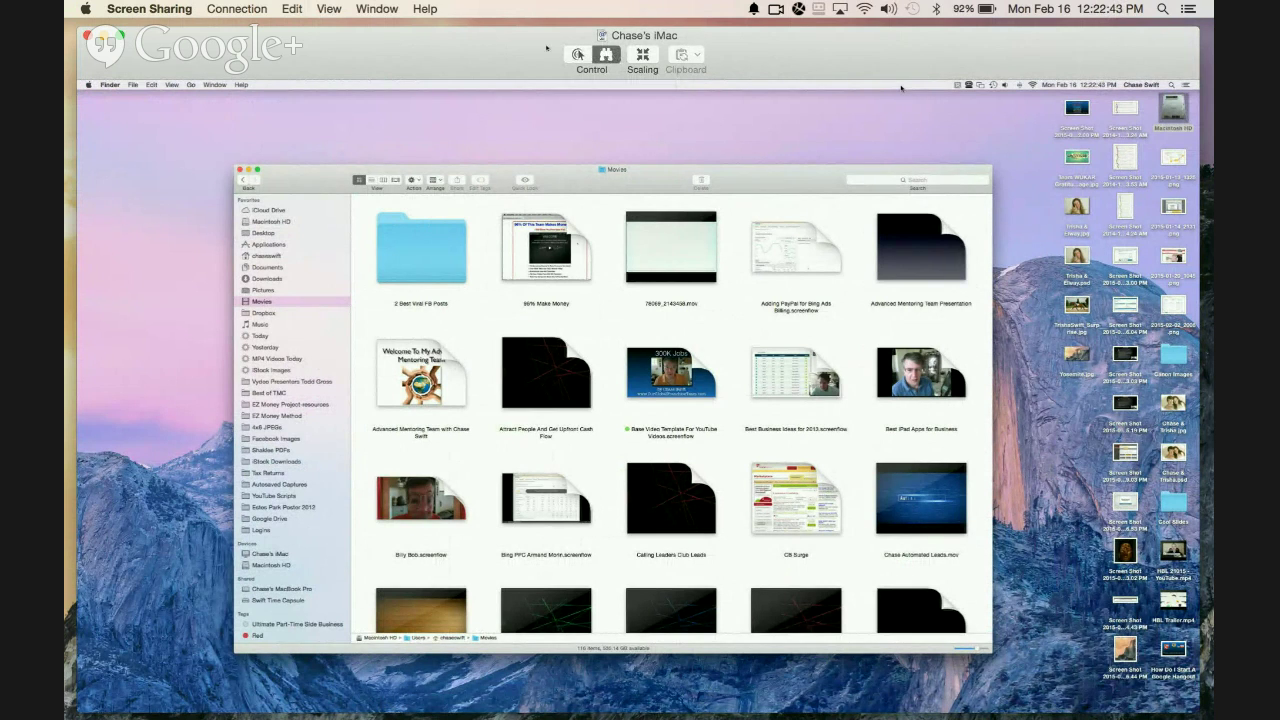
pyautogui.click(386, 10)
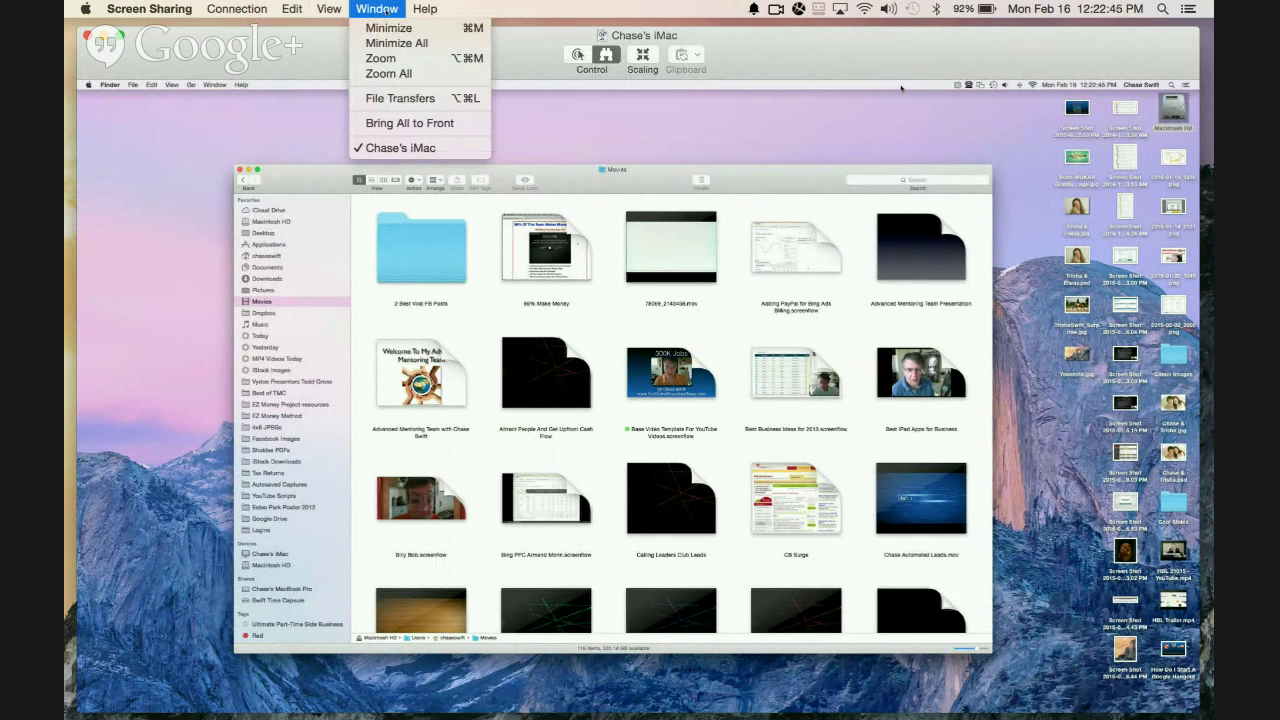
pyautogui.moveTo(331, 10)
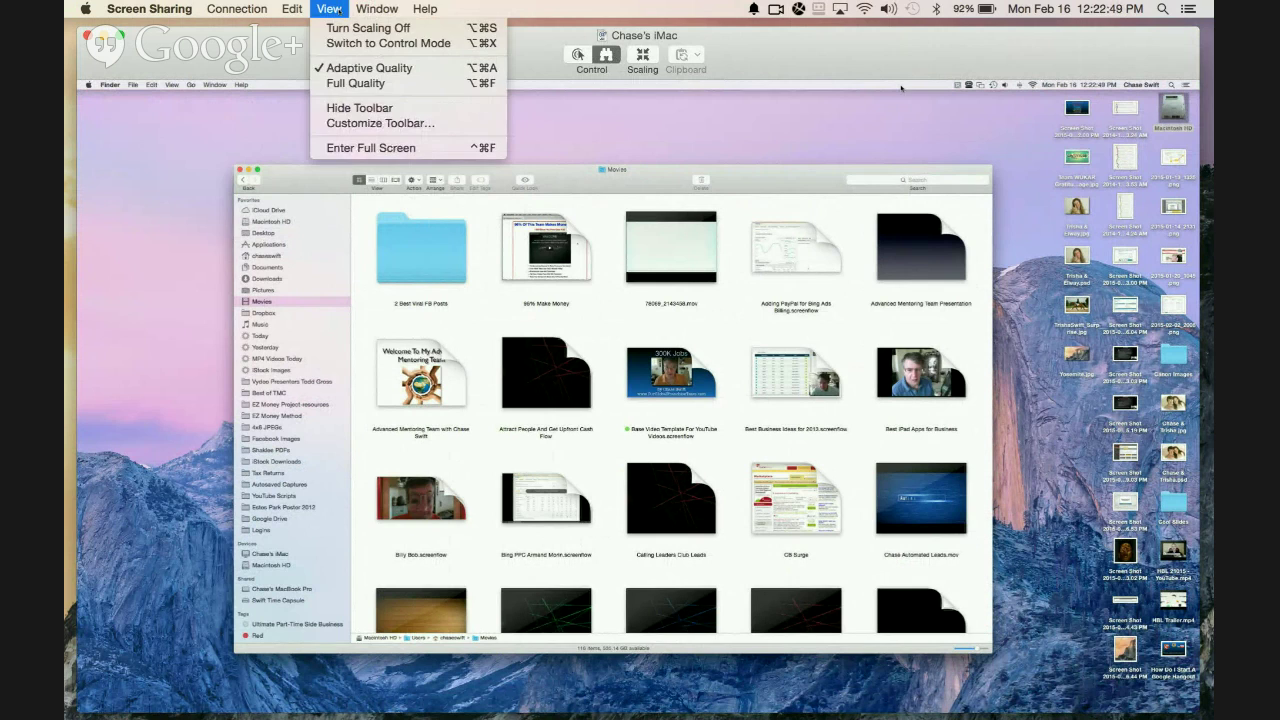
pyautogui.moveTo(263, 9)
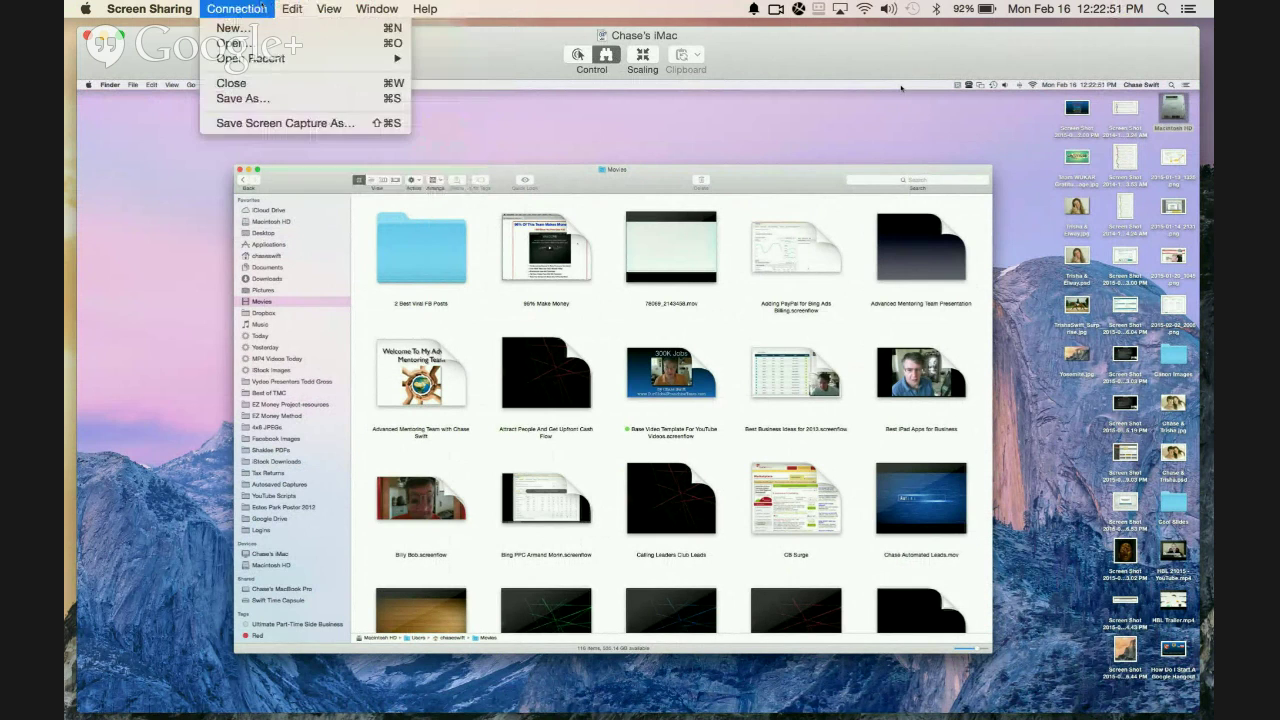
# Save a screen capture of the remote iMac to the Desktop under its default name
pyautogui.click(336, 123)
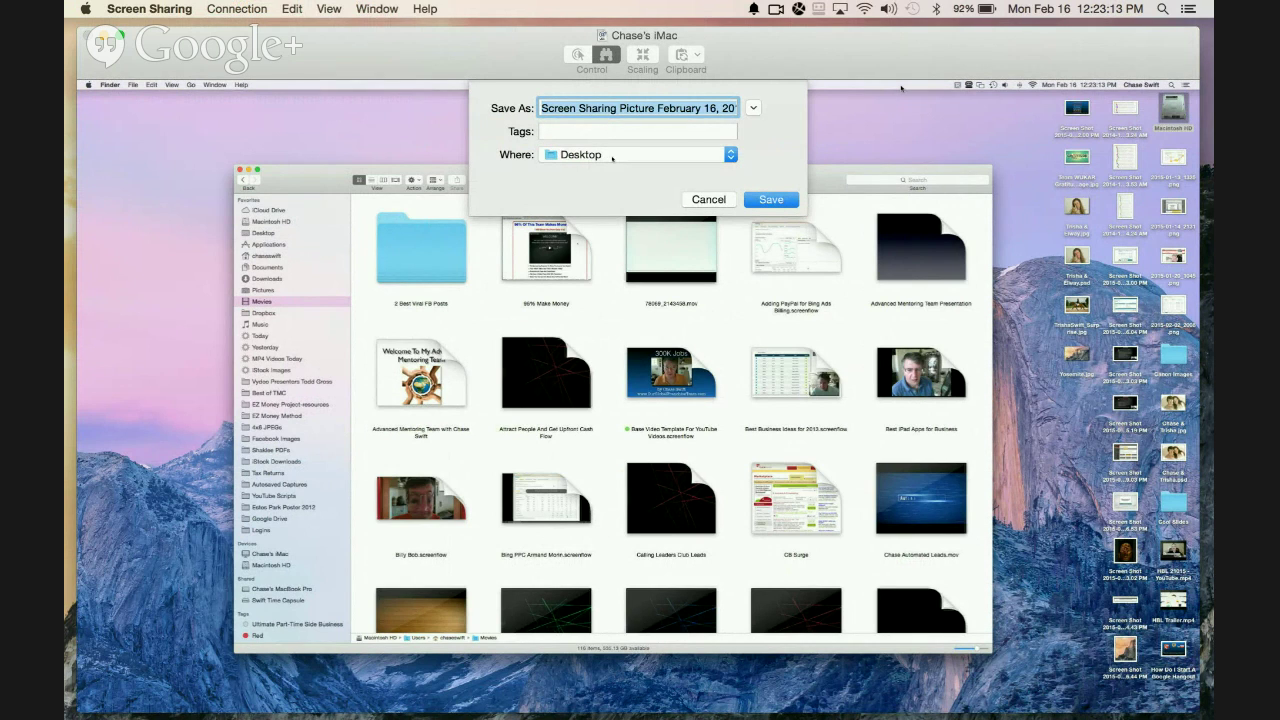
pyautogui.press('Tab')
pyautogui.click(771, 200)
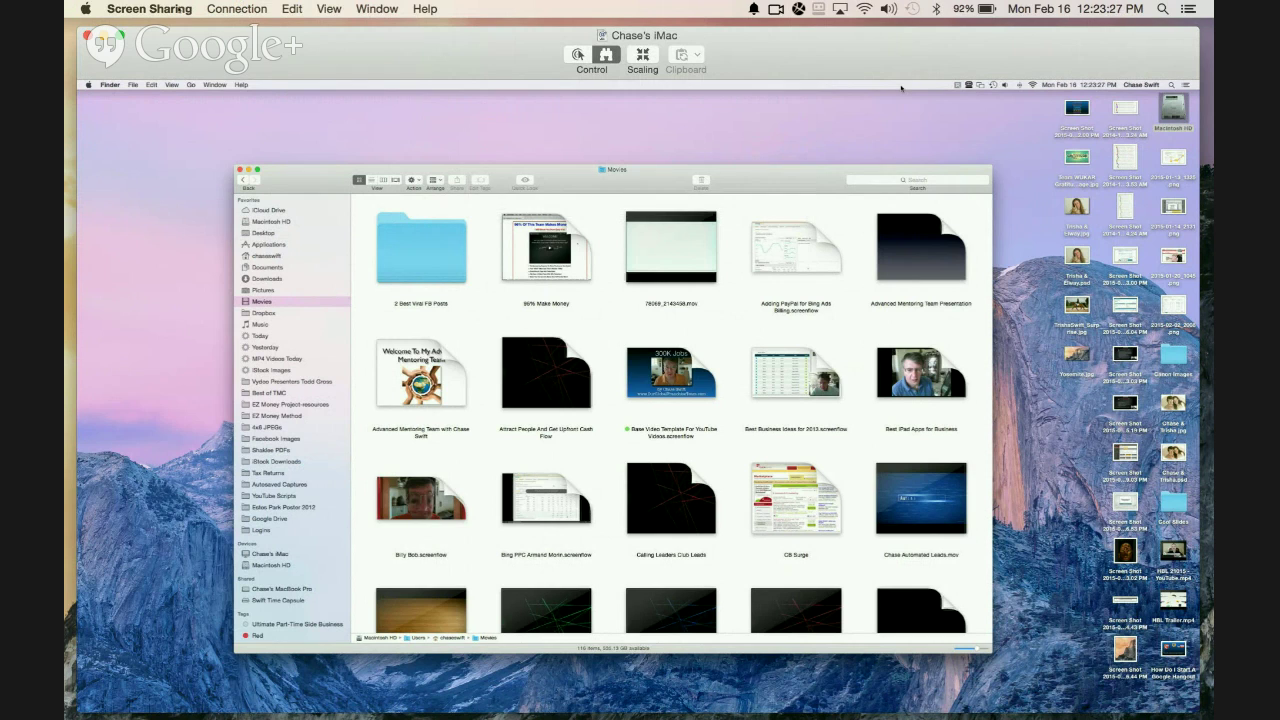
pyautogui.click(182, 9)
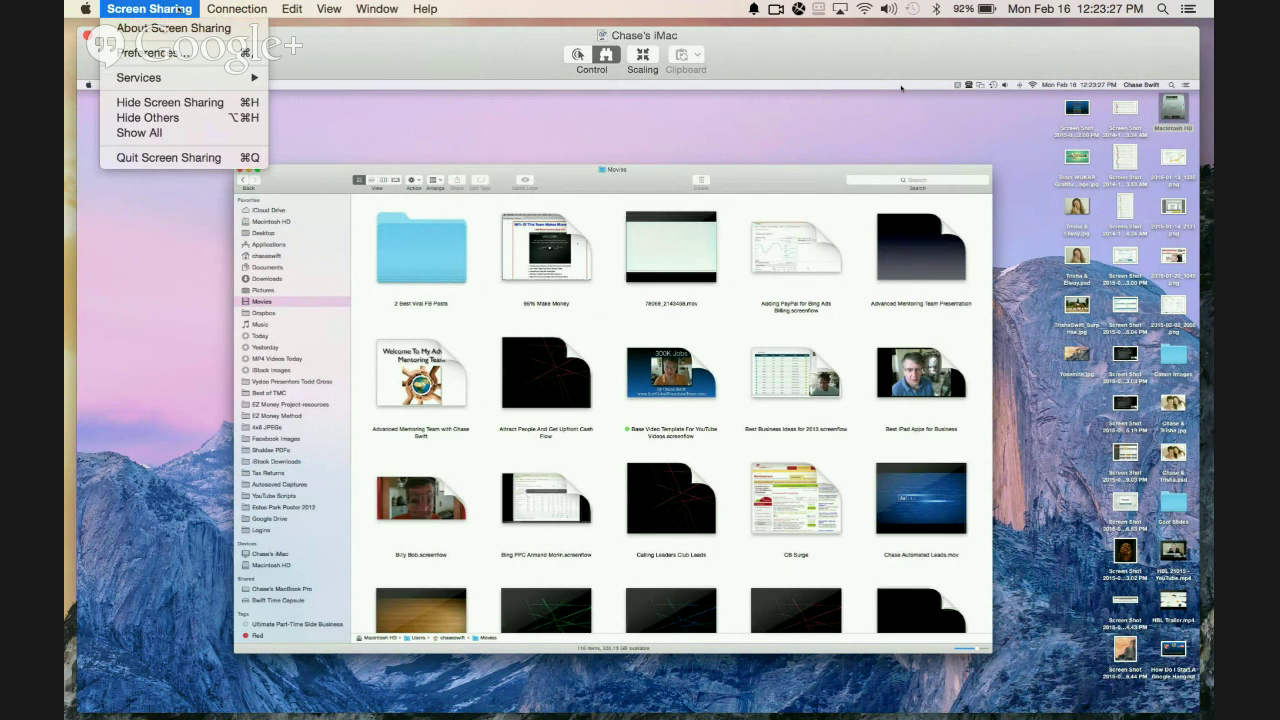
# Quit Screen Sharing and open a new Finder window from the Dock
pyautogui.click(191, 158)
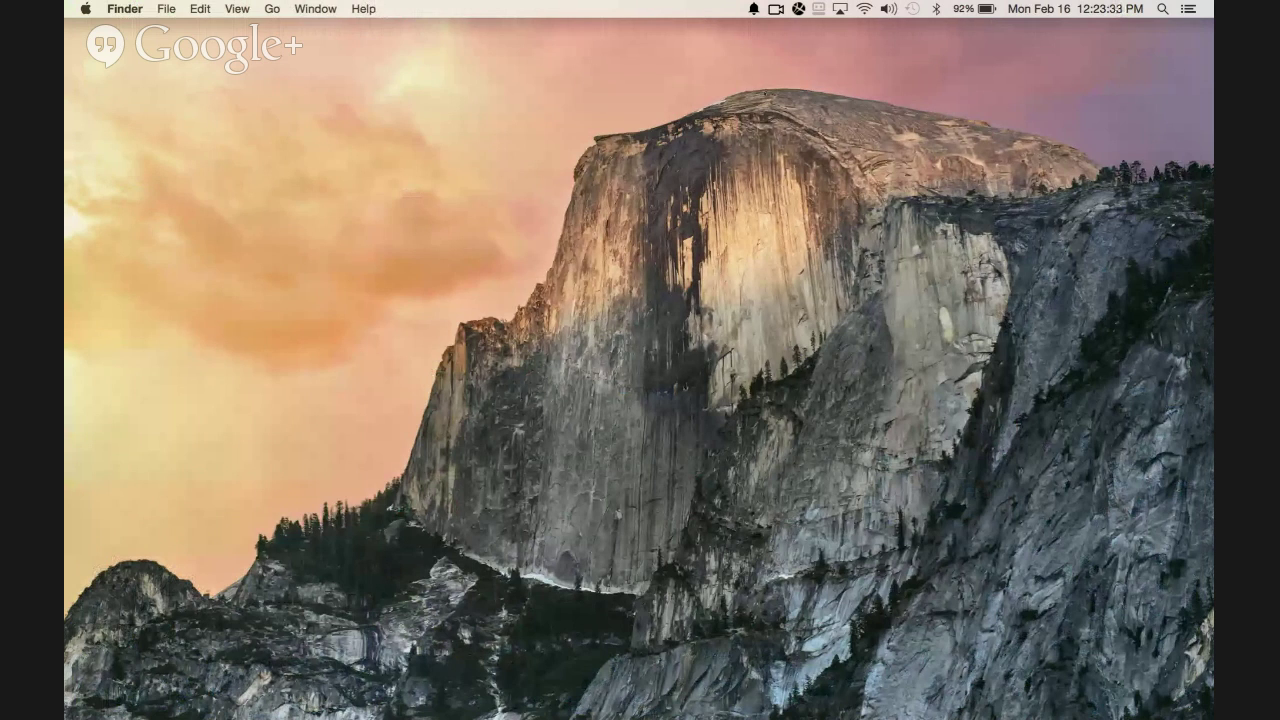
pyautogui.moveTo(507, 705)
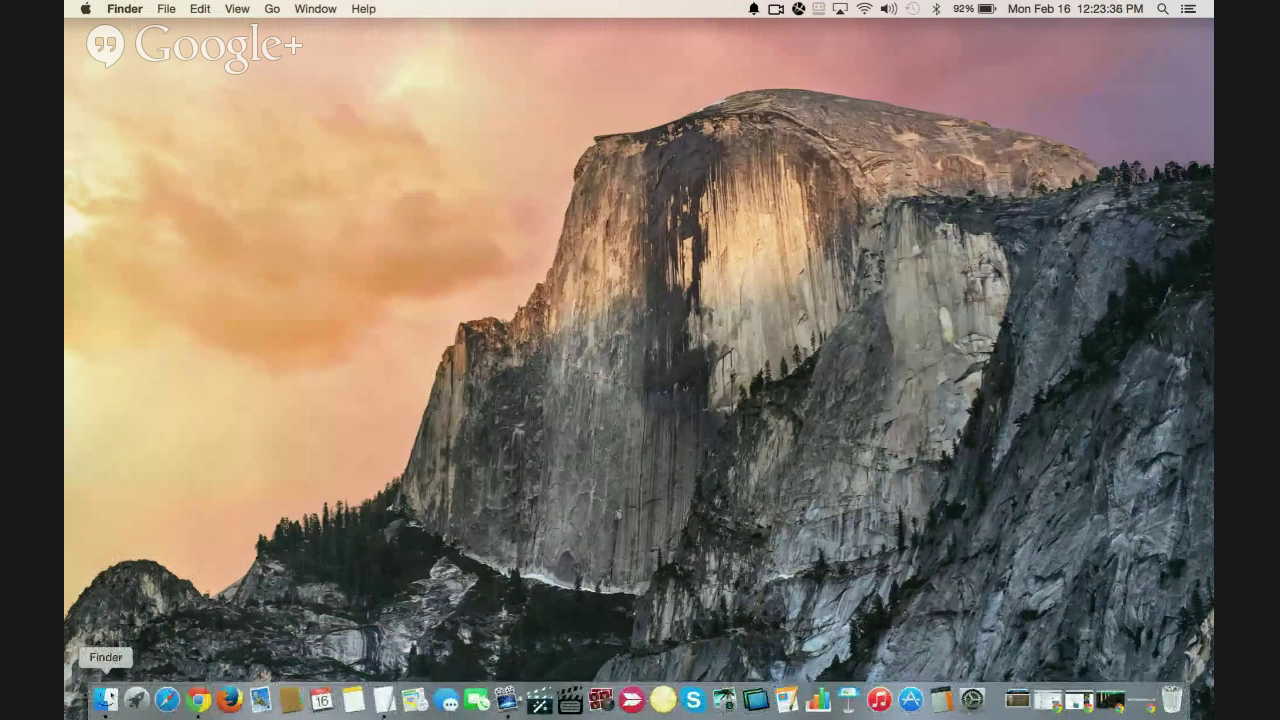
pyautogui.click(105, 700)
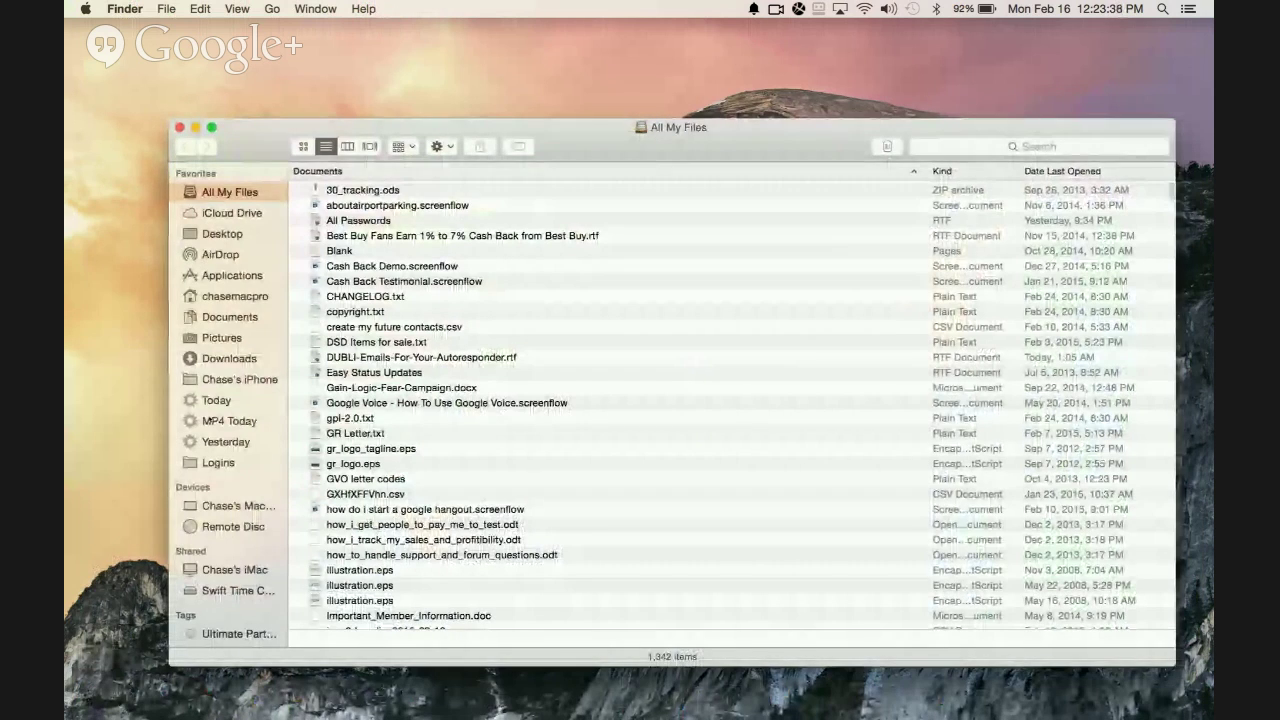
# Show today's files as large icons and open the saved Screen Sharing Picture
pyautogui.click(216, 400)
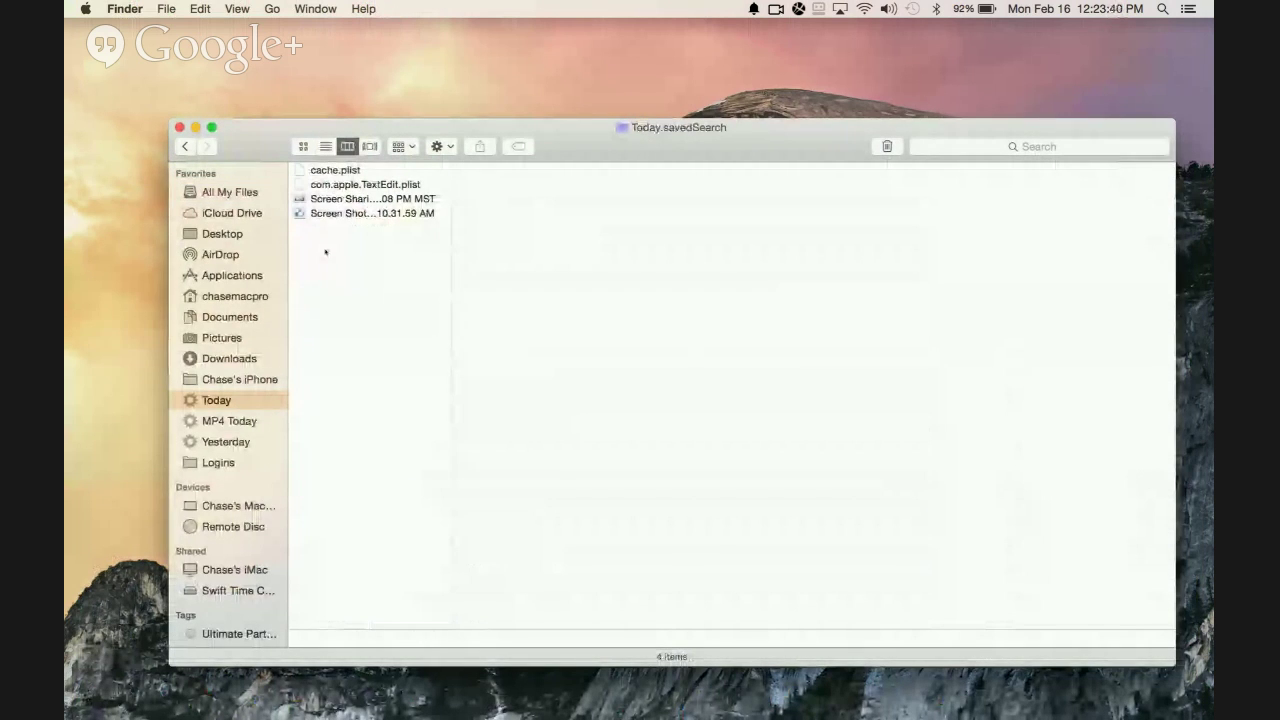
pyautogui.click(303, 146)
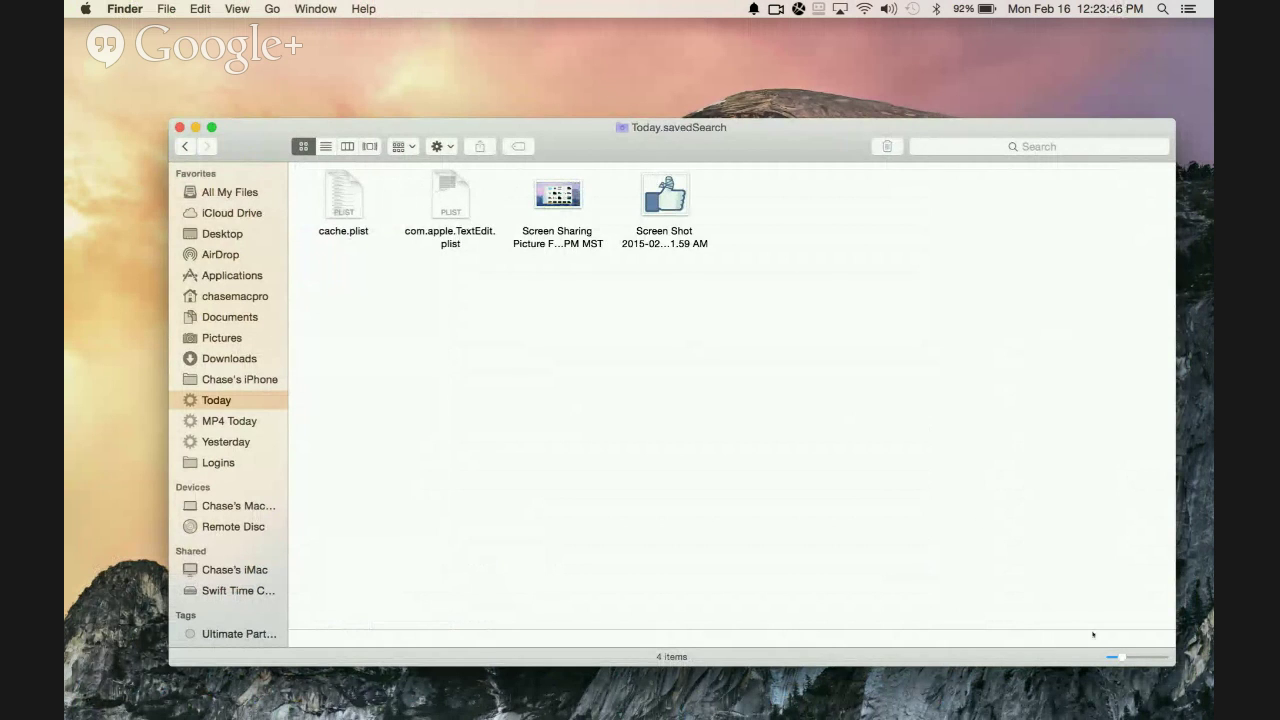
pyautogui.moveTo(1120, 655); pyautogui.dragTo(1143, 656)
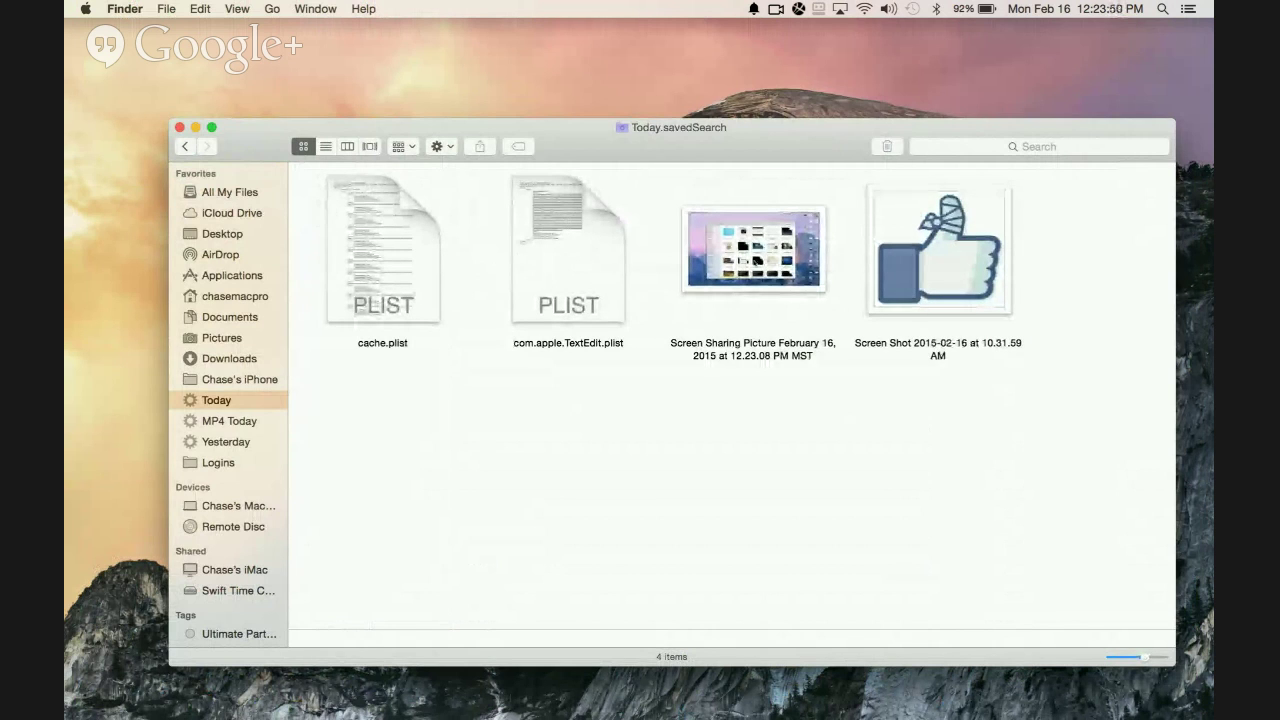
pyautogui.click(757, 263)
pyautogui.doubleClick(757, 263)
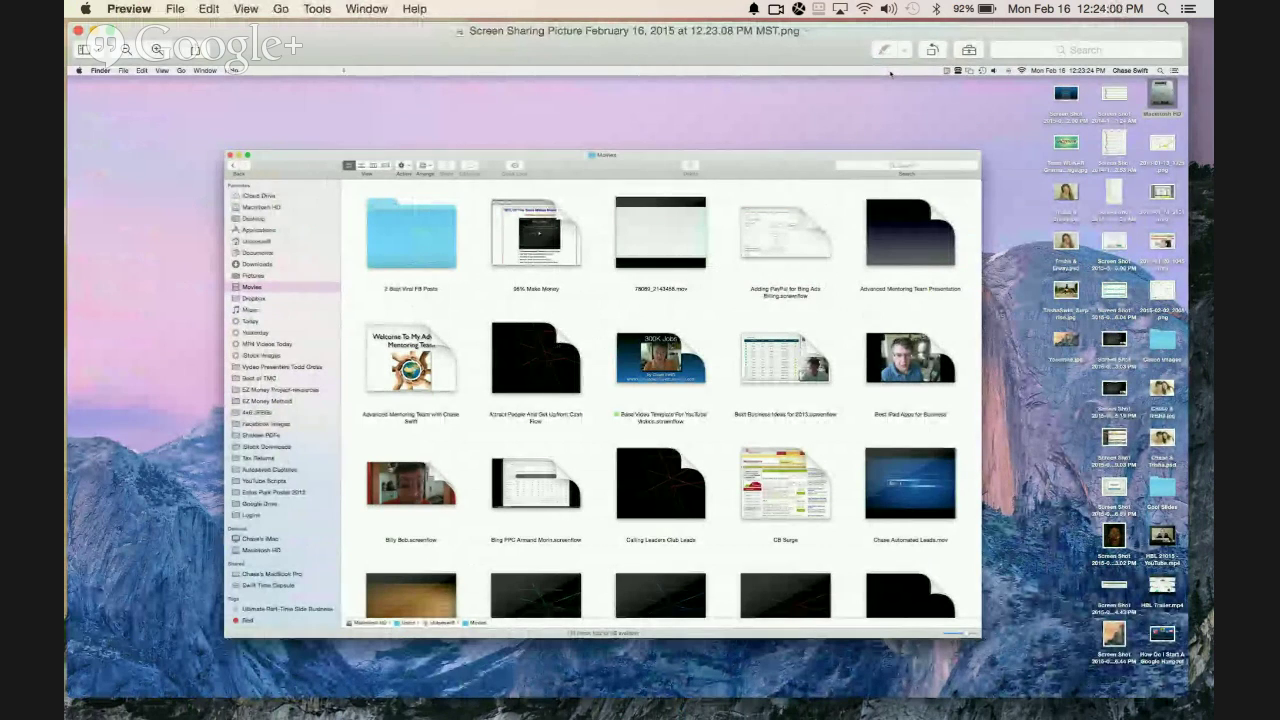
# Quit Preview and close the Today Finder window
pyautogui.click(129, 8)
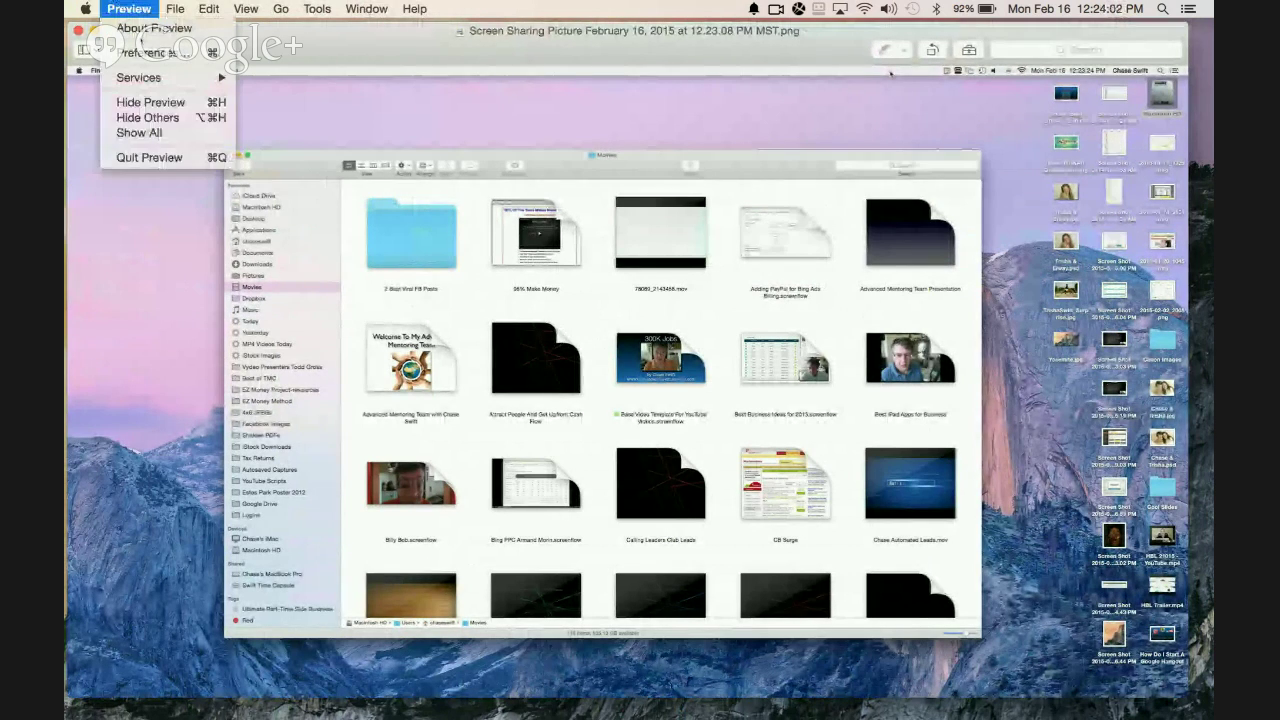
pyautogui.click(180, 158)
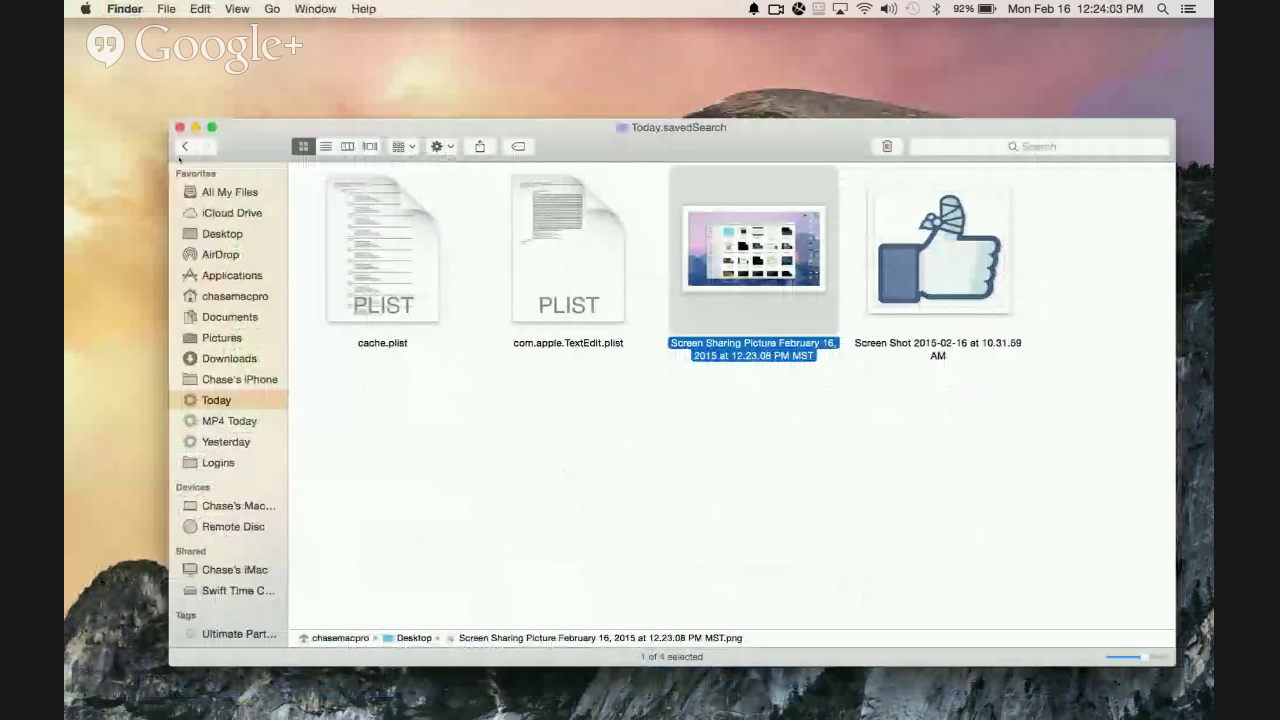
pyautogui.click(195, 128)
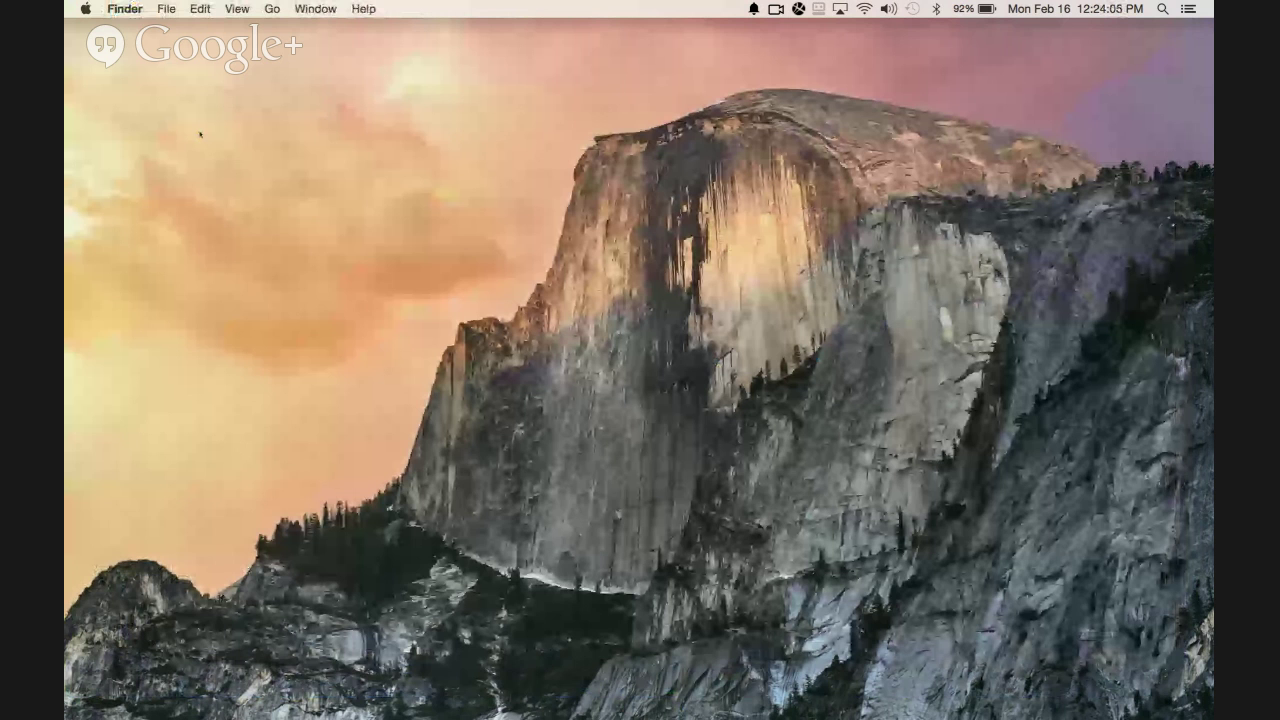
# Restore the minimized Chrome 'Who Is' page, view it full screen, then exit full screen
pyautogui.click(1072, 698)
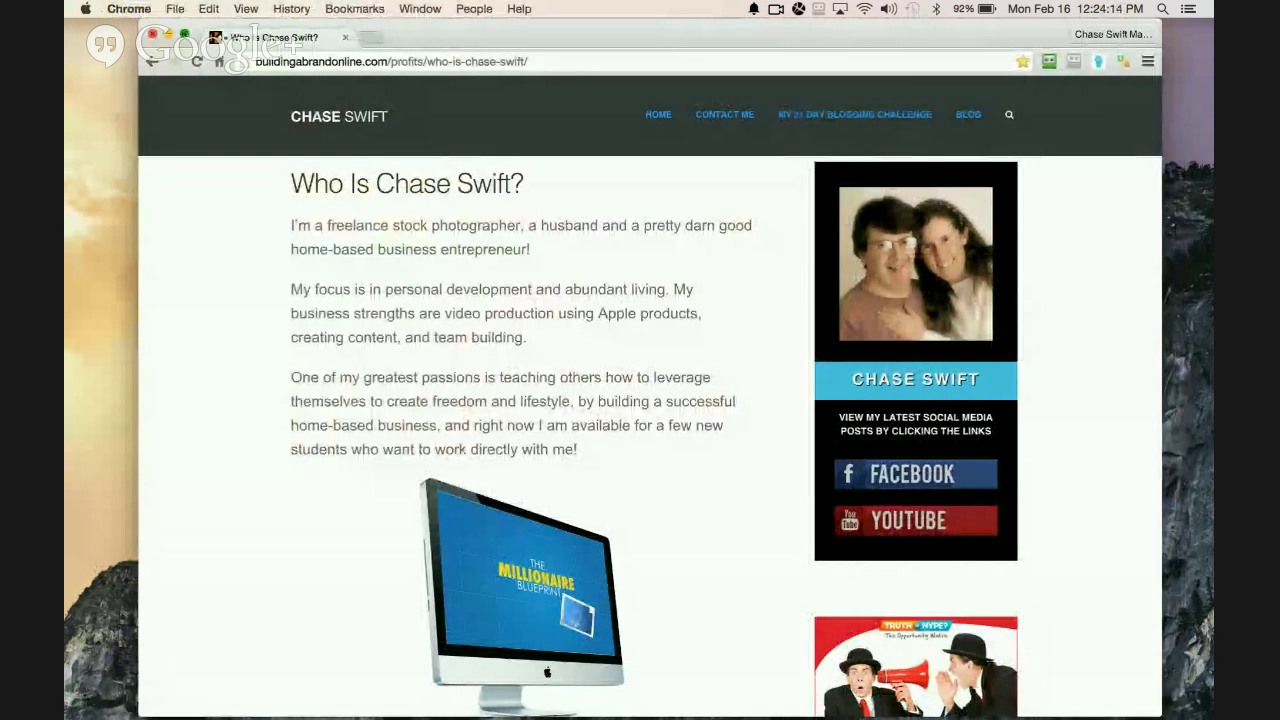
pyautogui.click(184, 34)
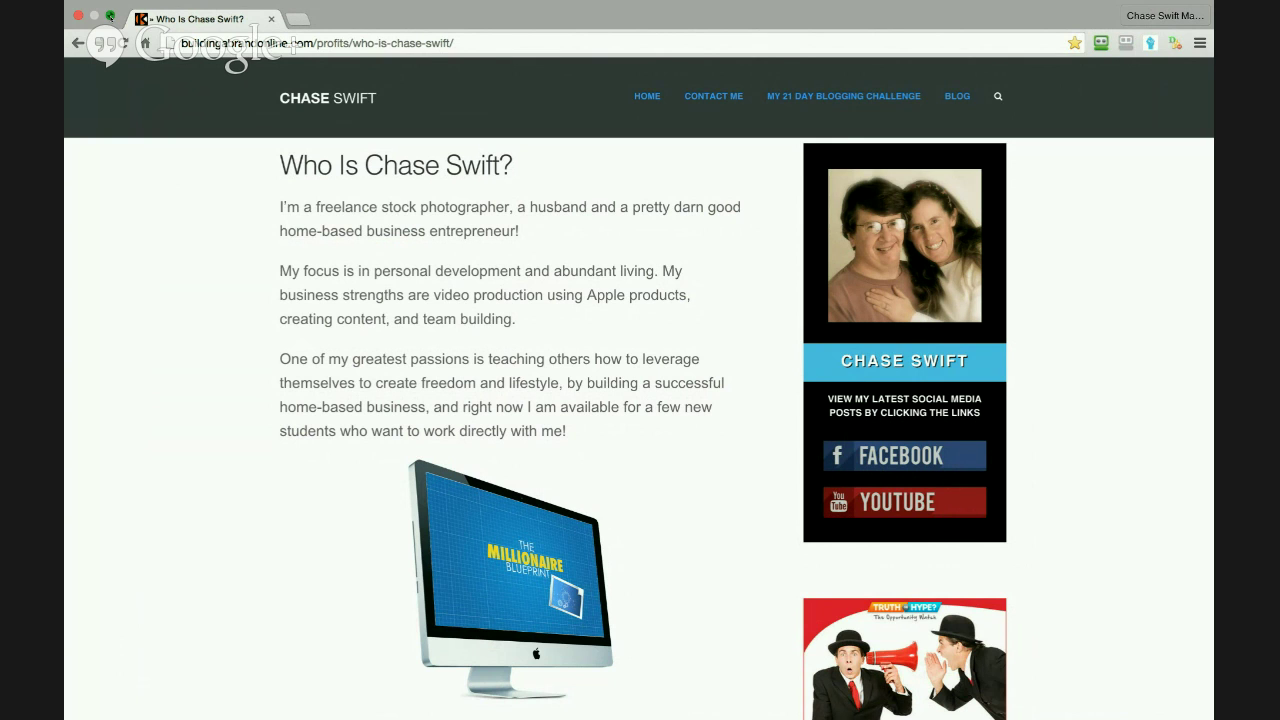
pyautogui.click(110, 16)
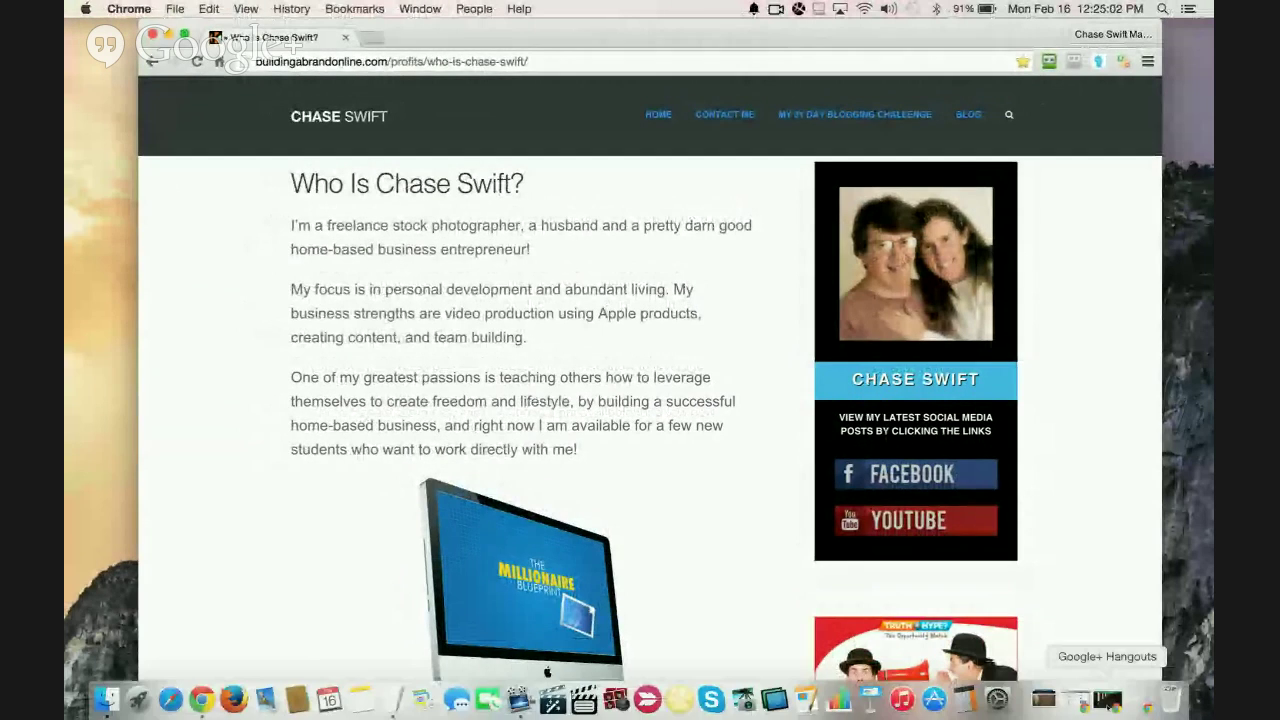